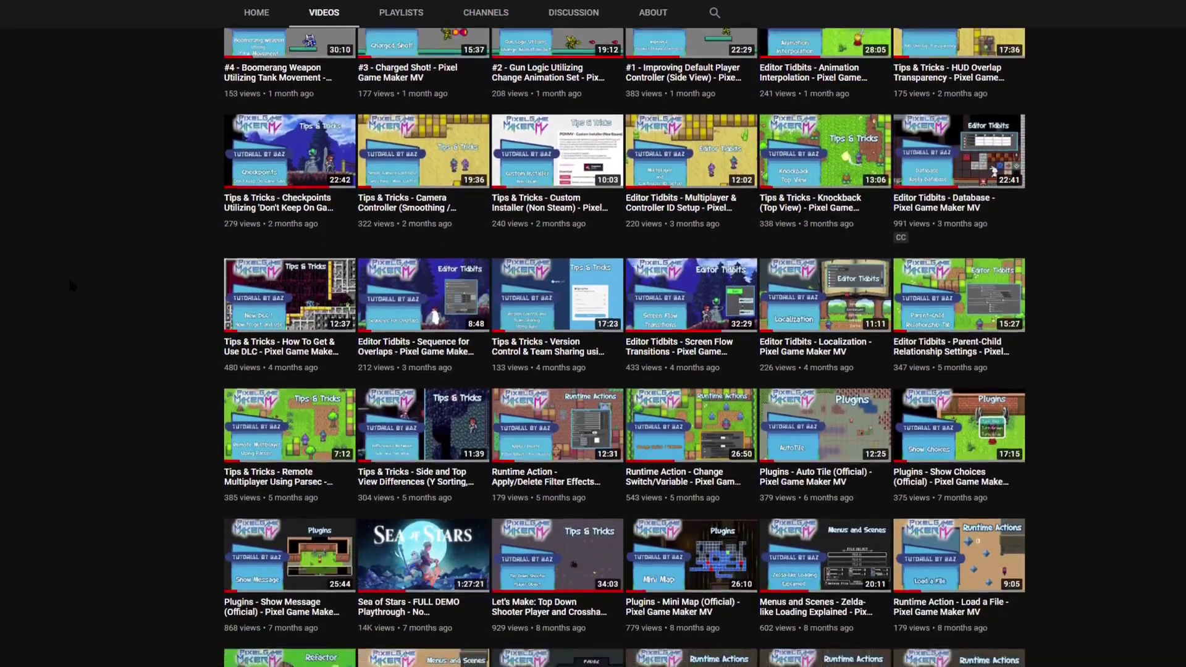
Step: Scroll through the channel's Videos catalogue, jump back to the top, and scroll down again
{"action": "scroll", "coordinate": [70, 285], "scroll_direction": "down", "scroll_amount": 6}
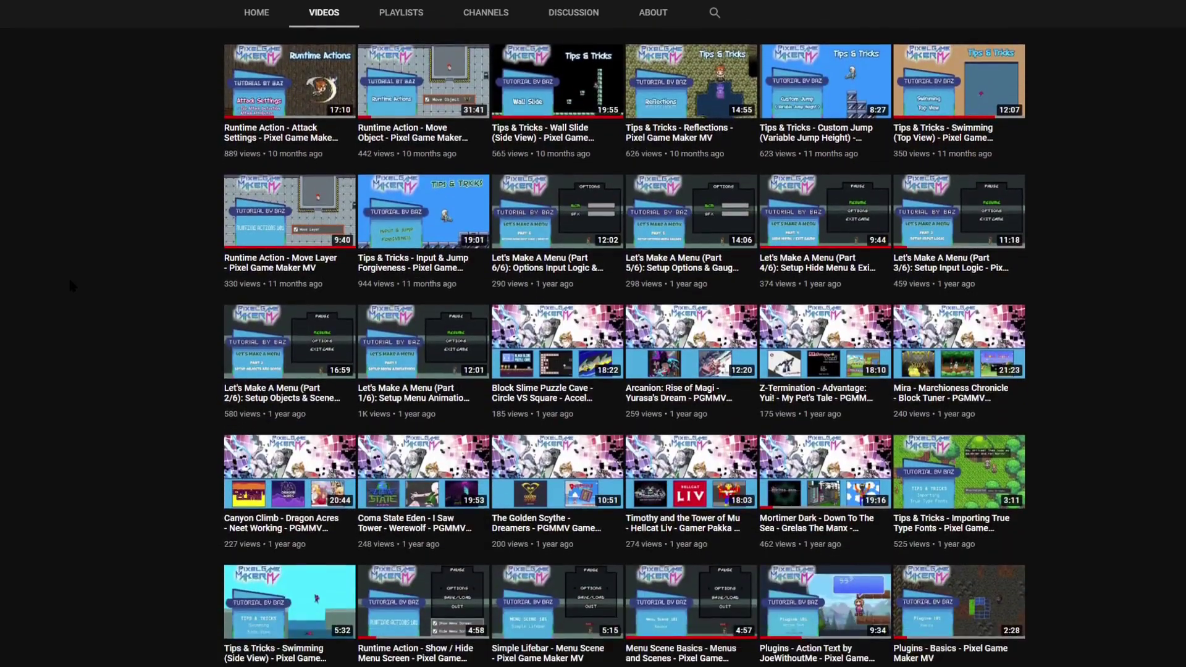
{"action": "scroll", "coordinate": [70, 285], "scroll_direction": "down", "scroll_amount": 7}
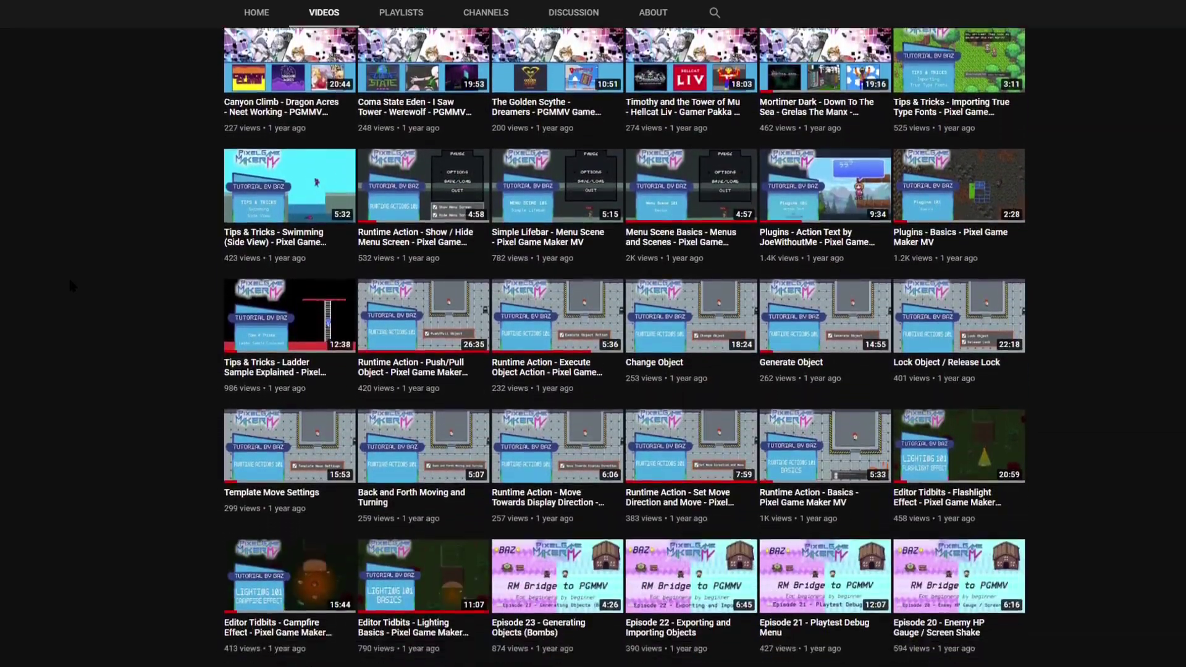
{"action": "scroll", "coordinate": [70, 283], "scroll_direction": "down", "scroll_amount": 8}
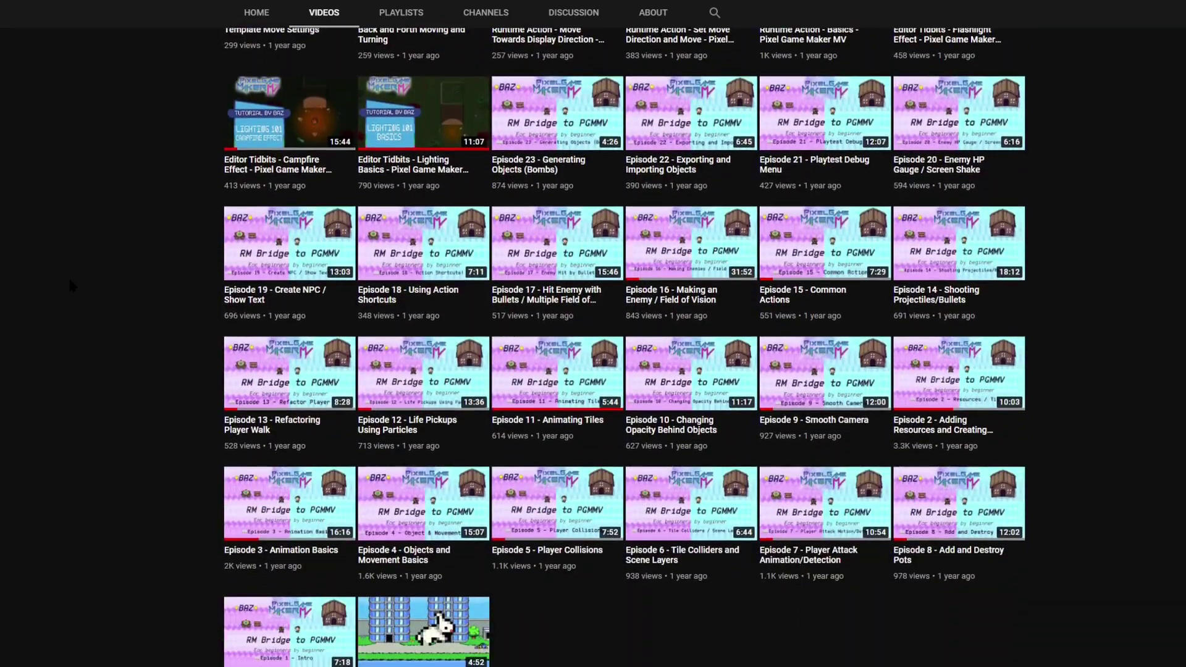
{"action": "key", "text": "Home"}
{"action": "scroll", "coordinate": [67, 275], "scroll_direction": "down", "scroll_amount": 4}
{"action": "scroll", "coordinate": [70, 285], "scroll_direction": "down", "scroll_amount": 5}
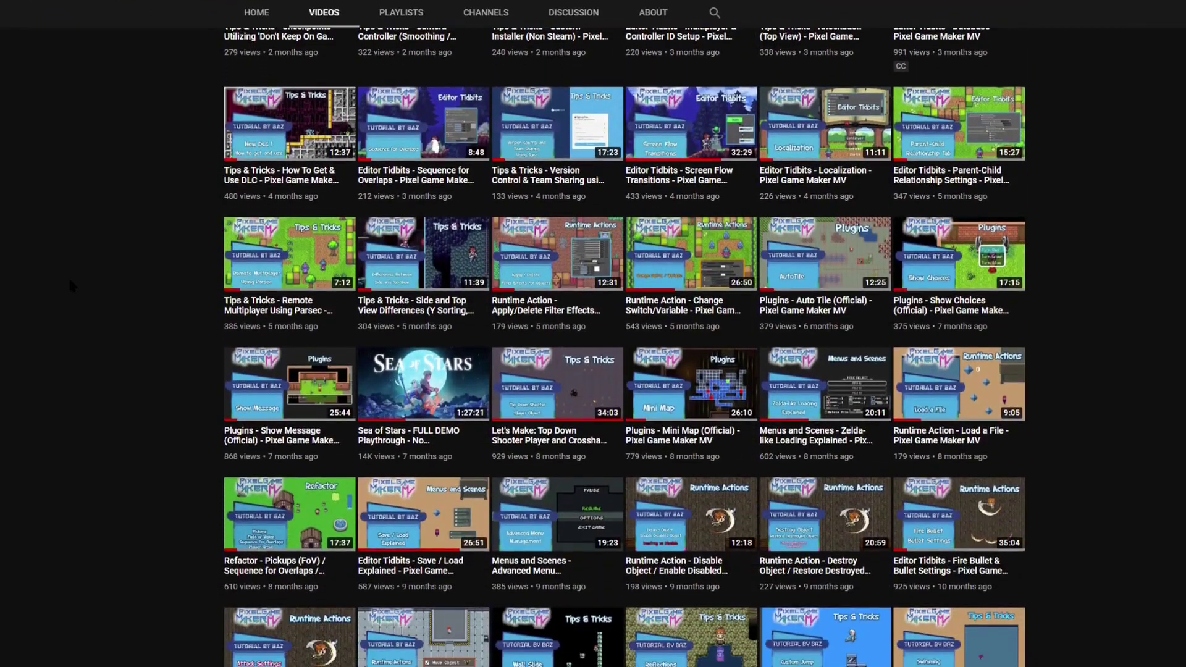
{"action": "scroll", "coordinate": [70, 285], "scroll_direction": "down", "scroll_amount": 3}
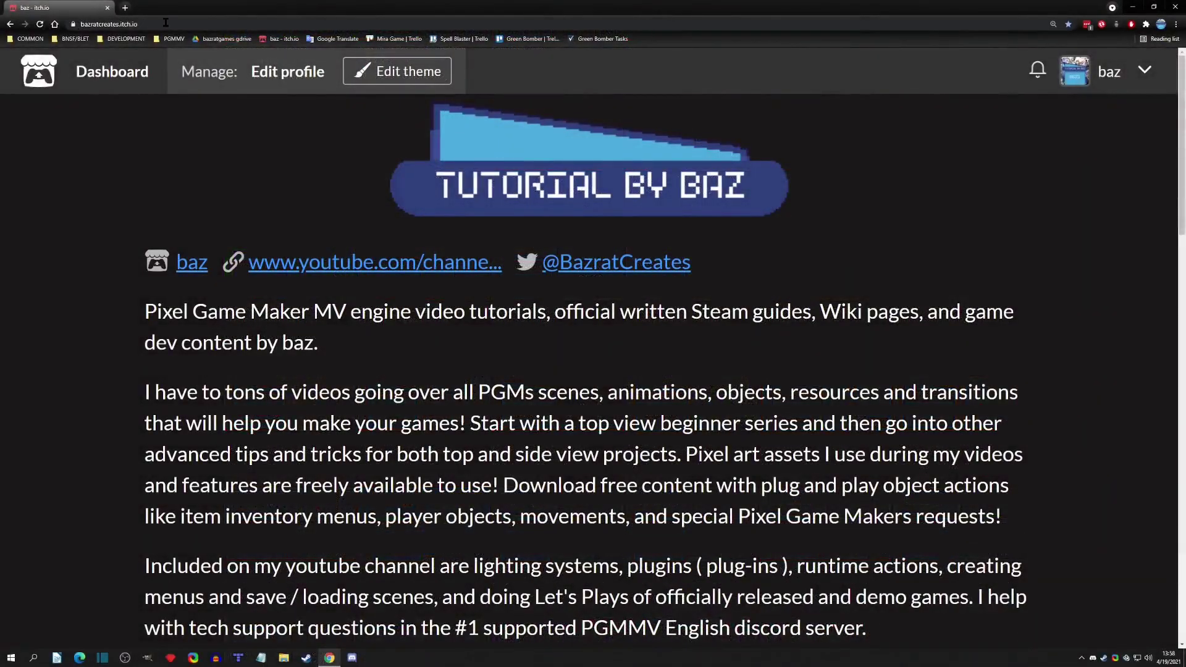
Step: Scroll the itch.io profile past the bio to the project thumbnails grid
{"action": "scroll", "coordinate": [250, 373], "scroll_direction": "down", "scroll_amount": 9}
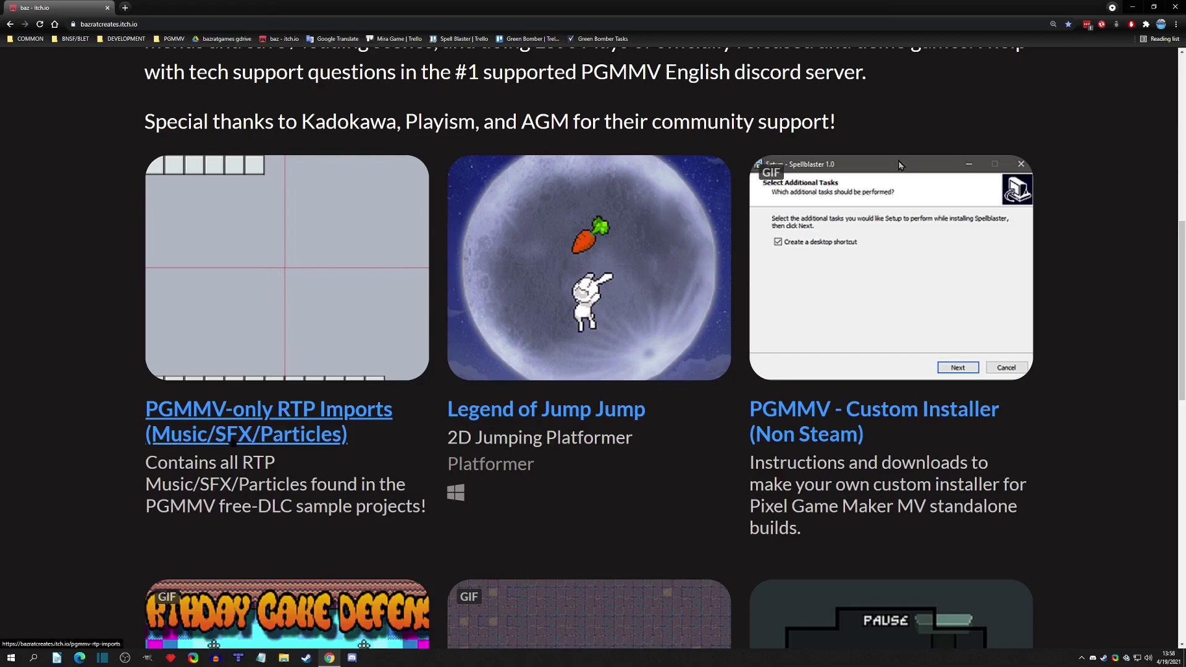
Step: Open the PGMMV-only RTP Imports asset page and highlight part of its title
{"action": "left_click", "coordinate": [318, 436]}
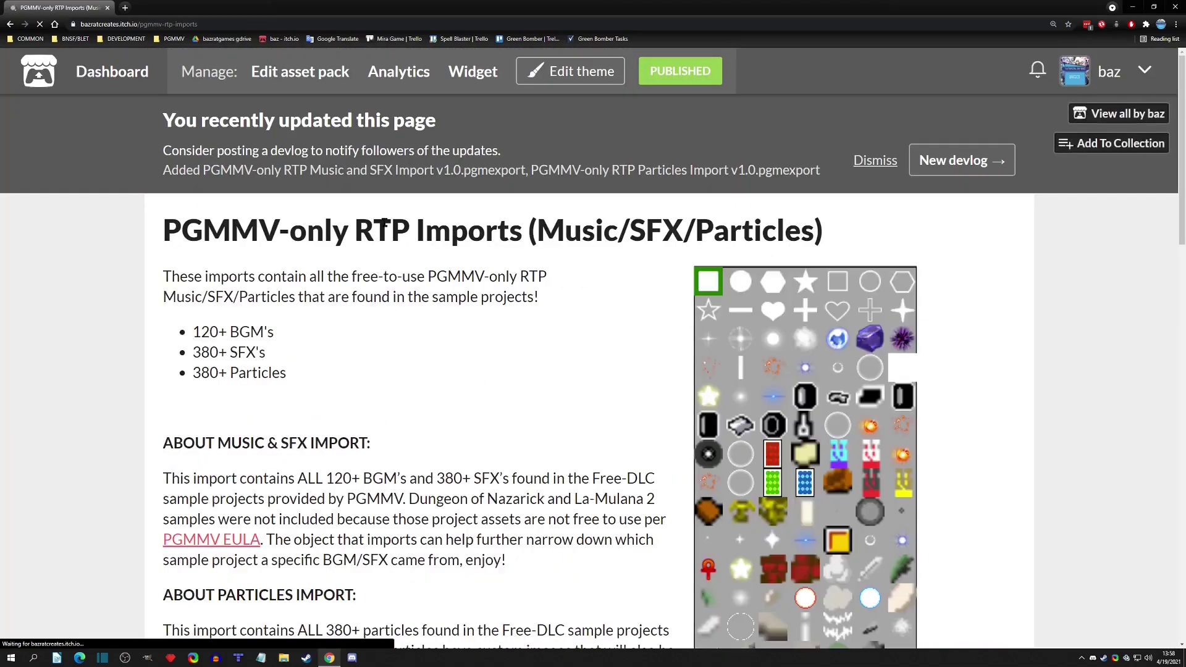
{"action": "left_click_drag", "start_coordinate": [200, 230], "coordinate": [350, 242]}
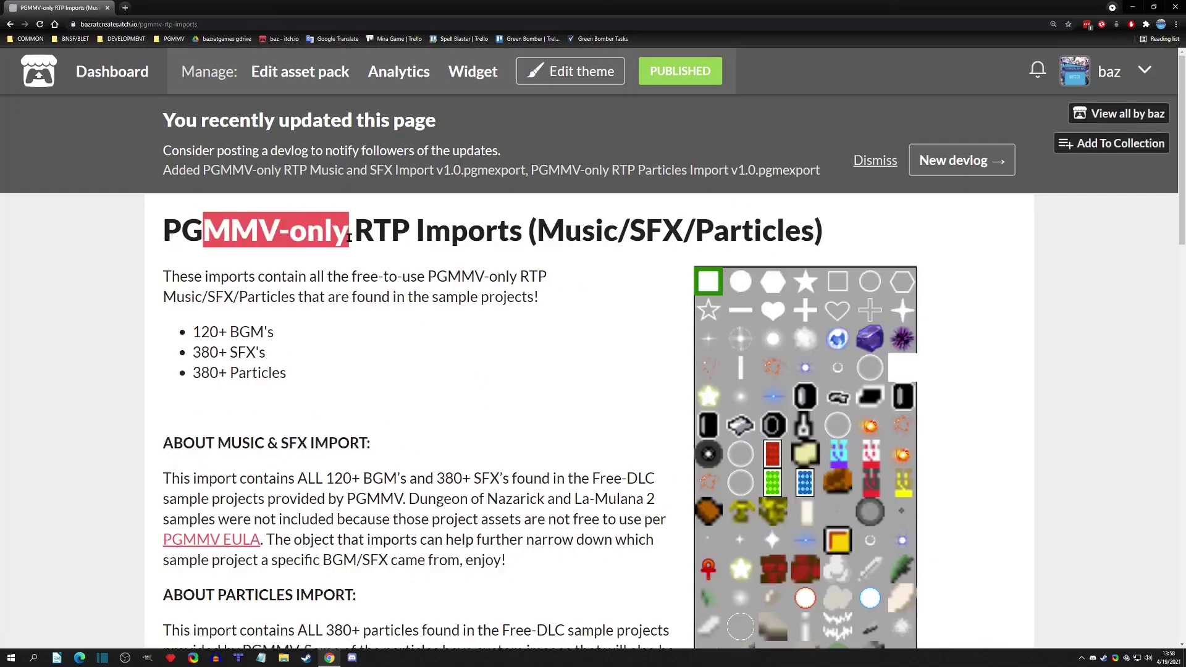
{"action": "left_click", "coordinate": [352, 246]}
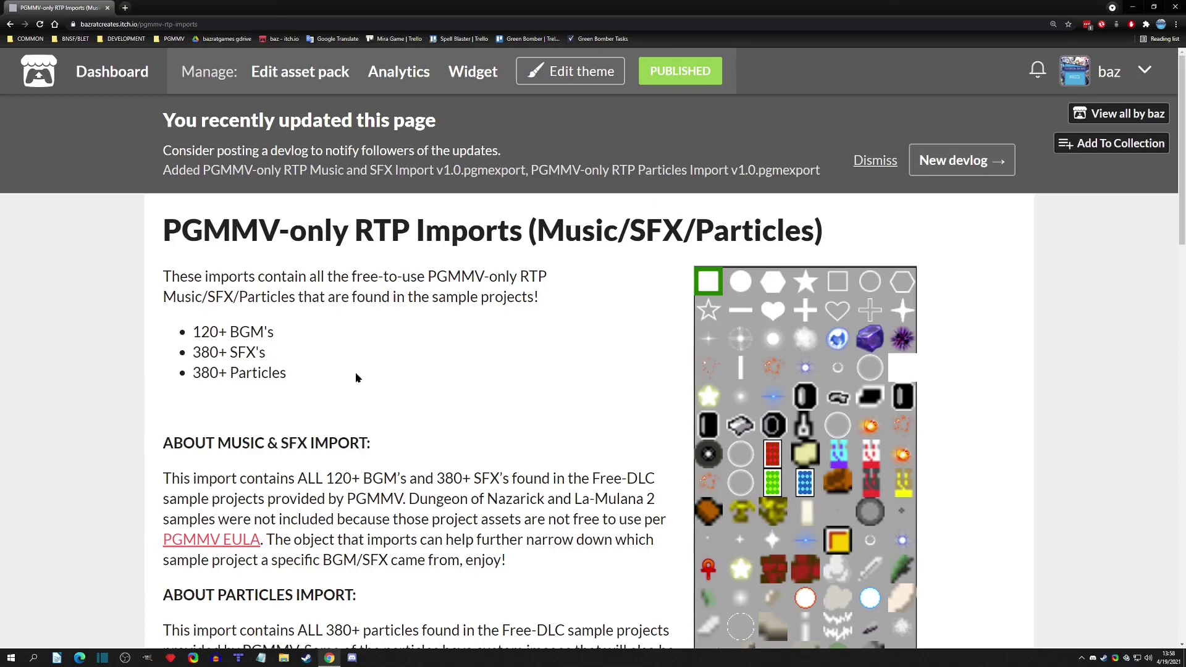
Step: Scroll to the Music & SFX description and highlight passages of its text
{"action": "scroll", "coordinate": [381, 371], "scroll_direction": "down", "scroll_amount": 3}
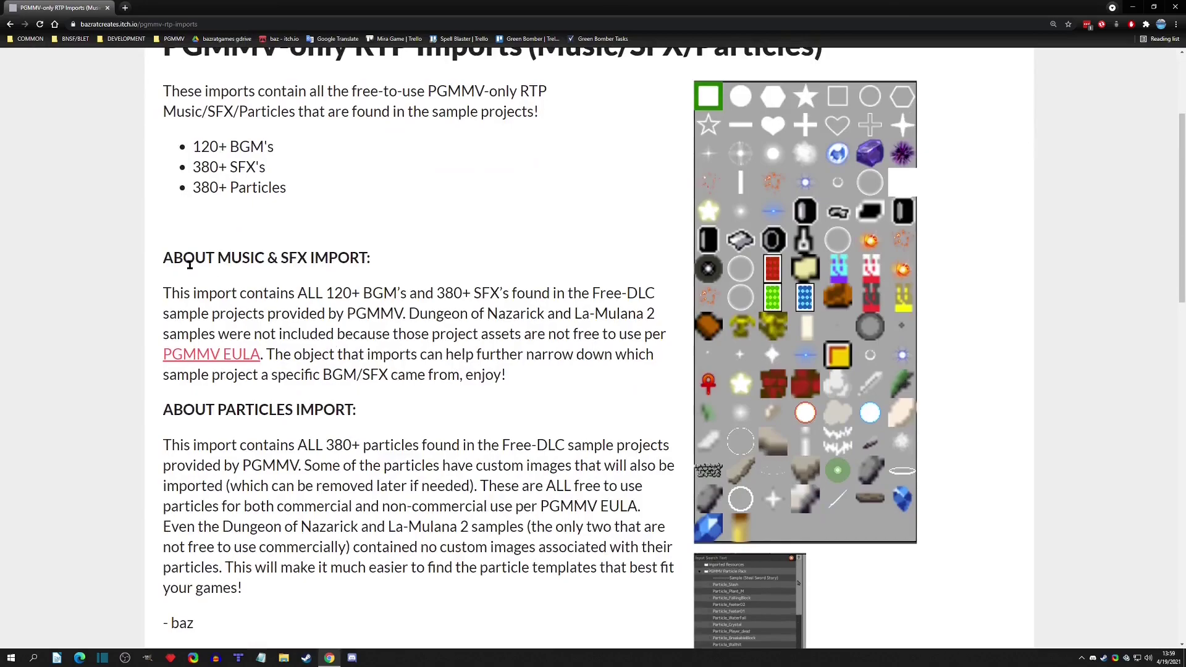
{"action": "left_click_drag", "start_coordinate": [173, 258], "coordinate": [605, 389]}
{"action": "left_click", "coordinate": [571, 378]}
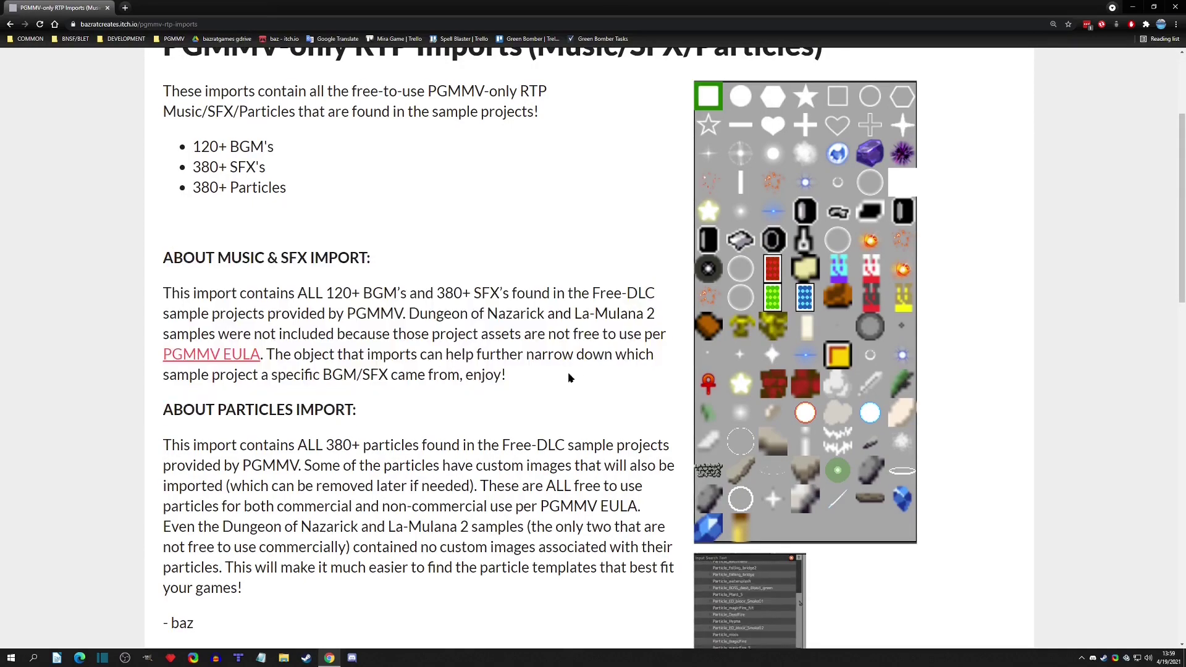
{"action": "left_click_drag", "start_coordinate": [410, 313], "coordinate": [433, 313]}
{"action": "left_click", "coordinate": [443, 314]}
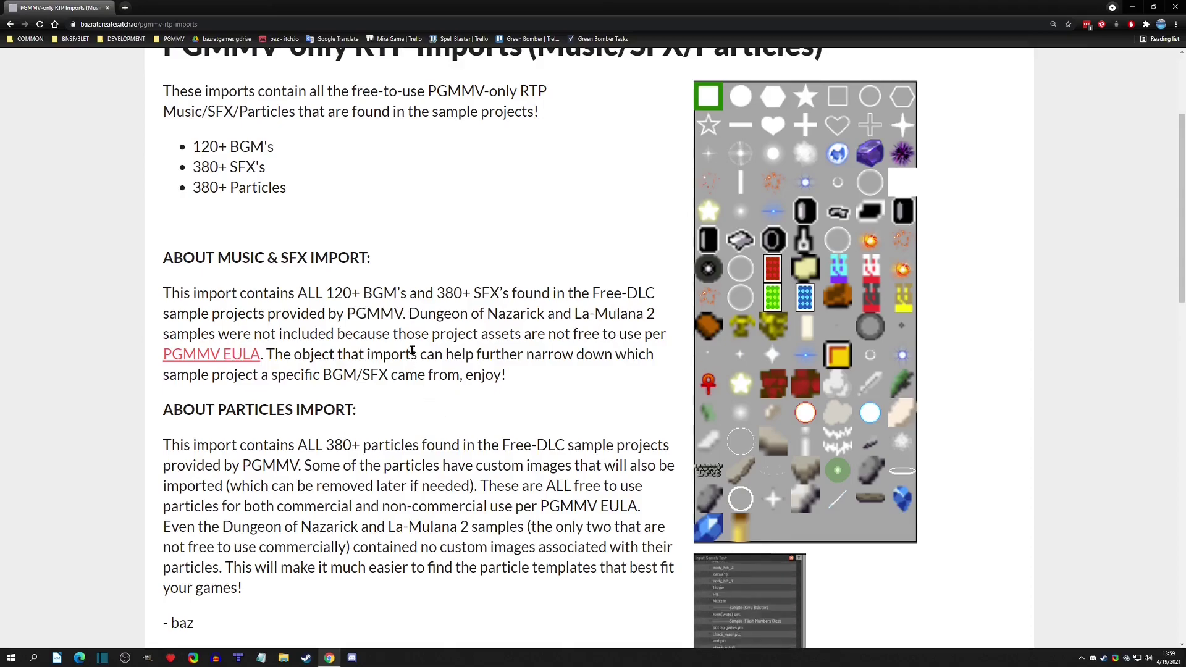
Step: Scroll down and highlight the particles import paragraph
{"action": "scroll", "coordinate": [400, 470], "scroll_direction": "down", "scroll_amount": 2}
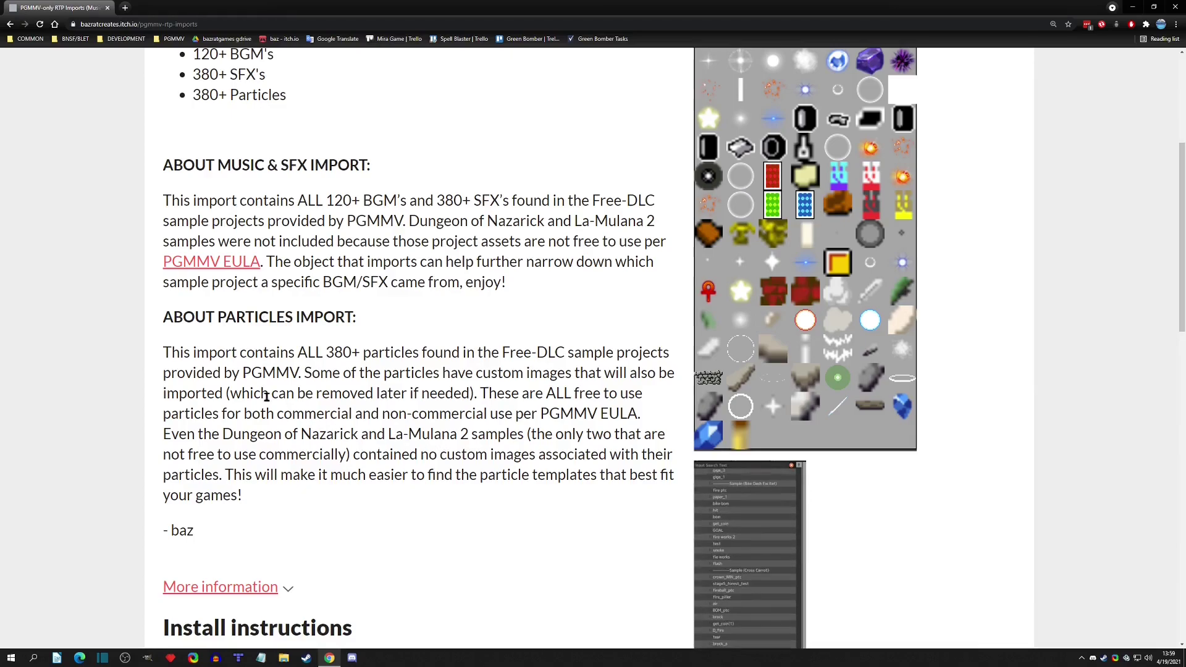
{"action": "left_click_drag", "start_coordinate": [185, 362], "coordinate": [441, 498]}
{"action": "left_click", "coordinate": [441, 499]}
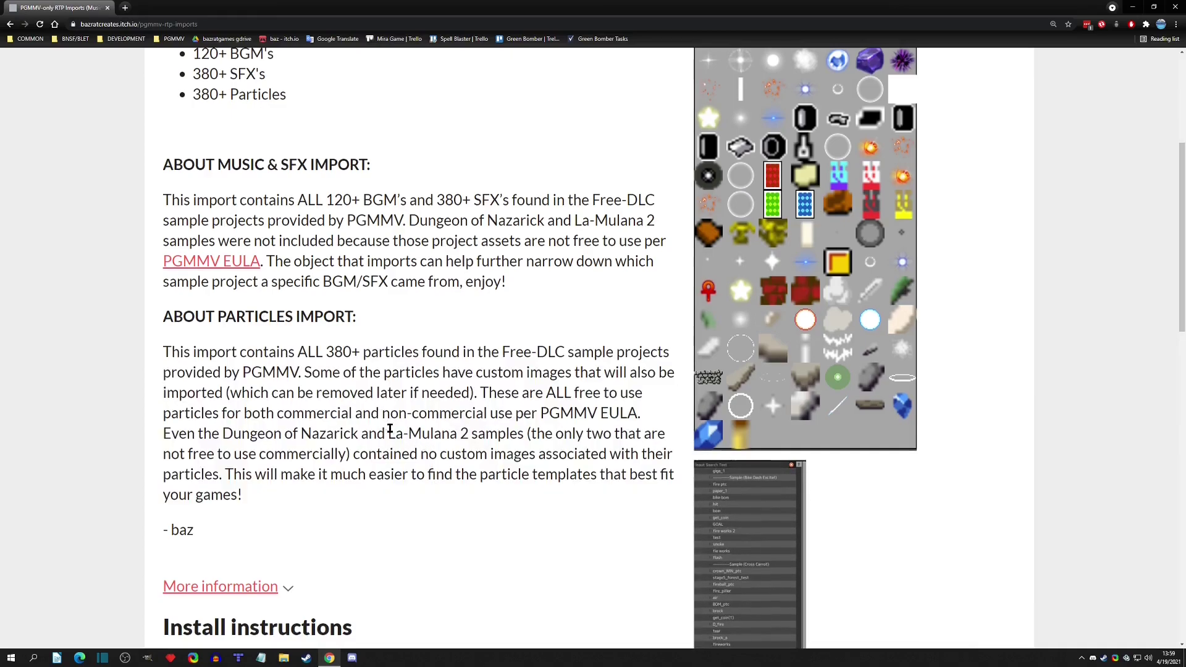
Step: In the Download section, highlight the Music/SFX and particles .pgmexport file names
{"action": "scroll", "coordinate": [384, 379], "scroll_direction": "down", "scroll_amount": 10}
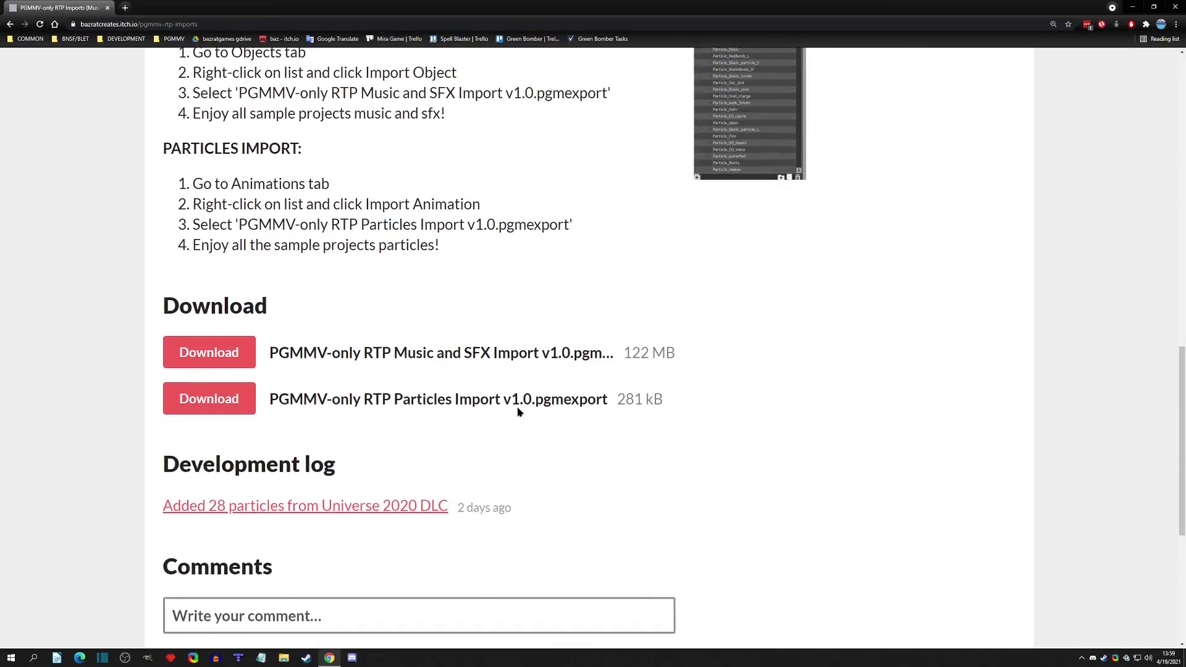
{"action": "left_click_drag", "start_coordinate": [533, 400], "coordinate": [612, 402]}
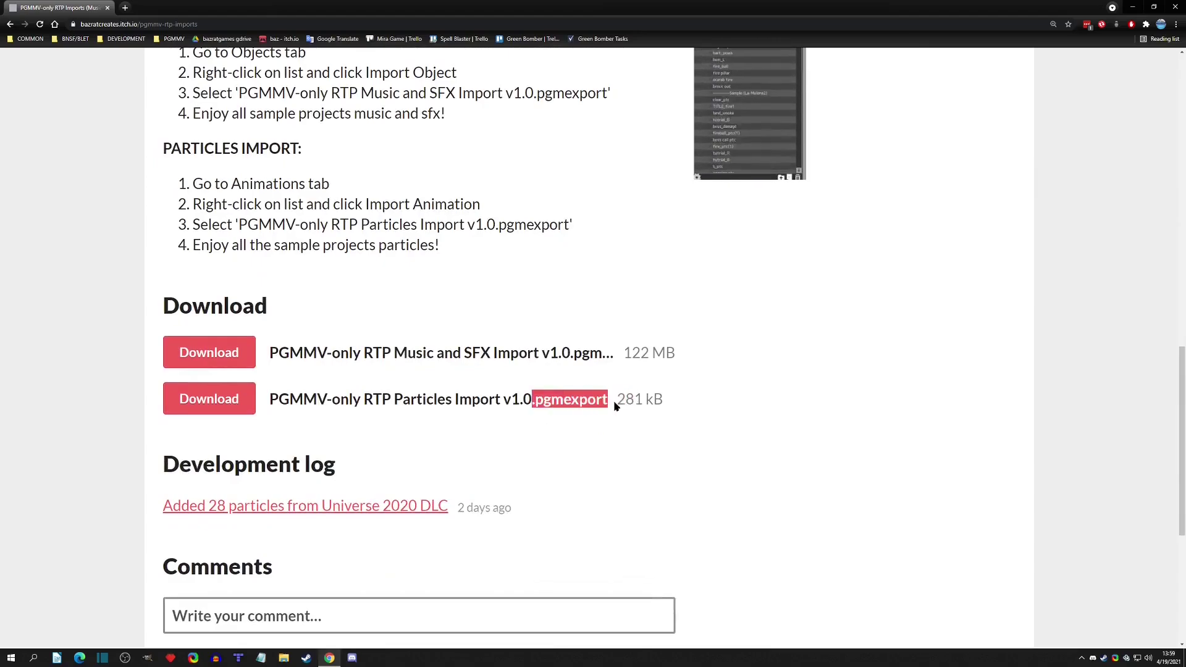
{"action": "left_click_drag", "start_coordinate": [402, 399], "coordinate": [454, 400]}
{"action": "left_click", "coordinate": [421, 369]}
{"action": "left_click_drag", "start_coordinate": [394, 353], "coordinate": [510, 355]}
{"action": "left_click", "coordinate": [146, 318]}
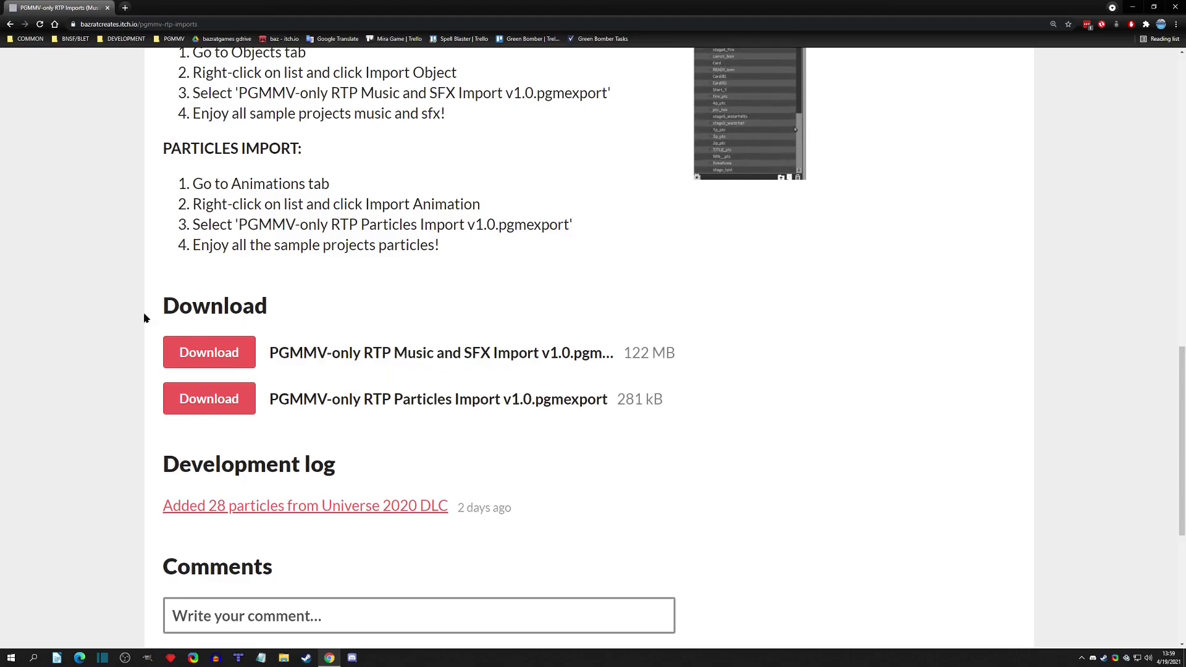
Step: Scroll back up to the top of the asset page
{"action": "scroll", "coordinate": [207, 272], "scroll_direction": "up", "scroll_amount": 3}
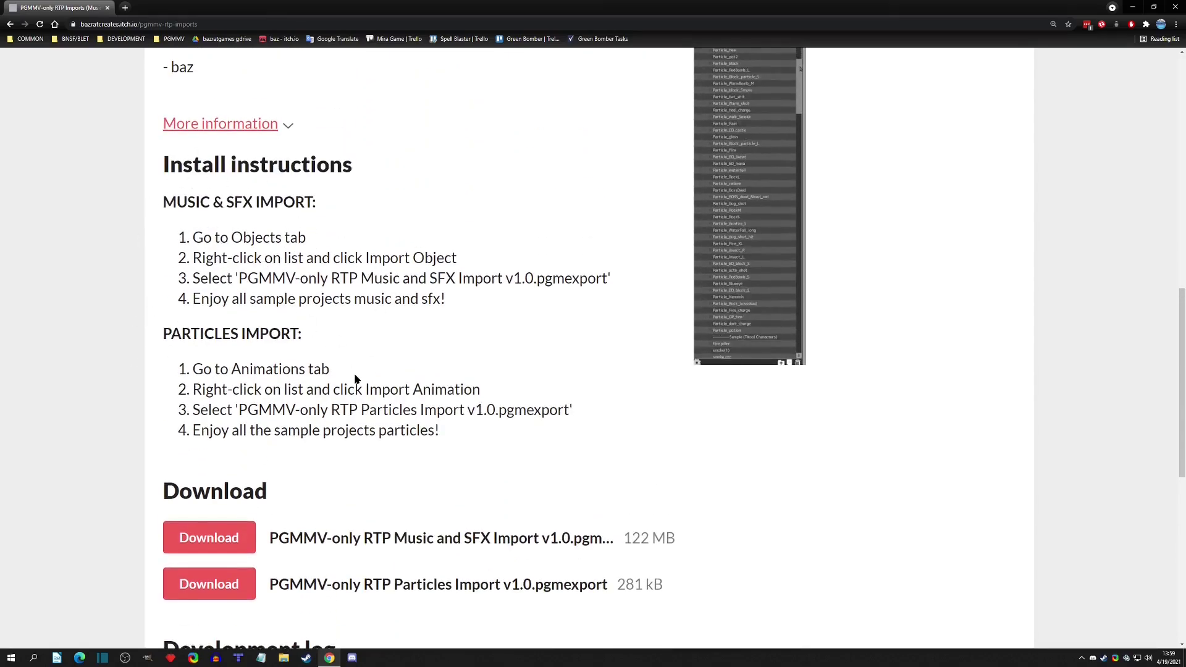
{"action": "scroll", "coordinate": [354, 378], "scroll_direction": "down", "scroll_amount": 7}
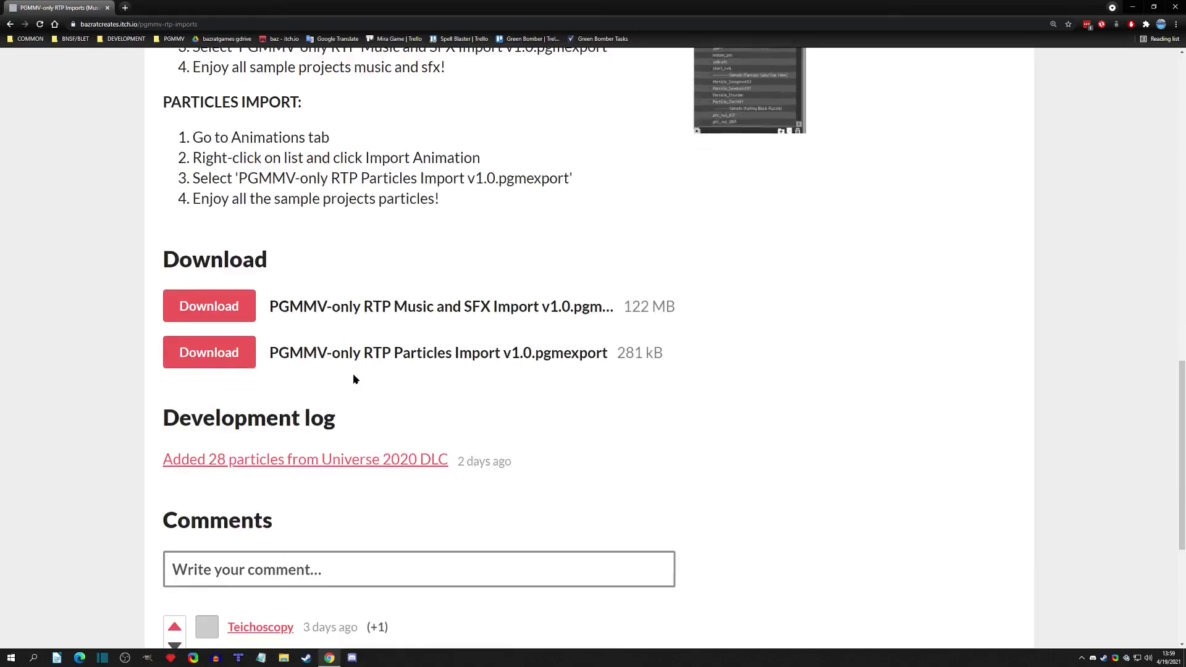
{"action": "scroll", "coordinate": [361, 373], "scroll_direction": "up", "scroll_amount": 8}
{"action": "scroll", "coordinate": [365, 371], "scroll_direction": "up", "scroll_amount": 10}
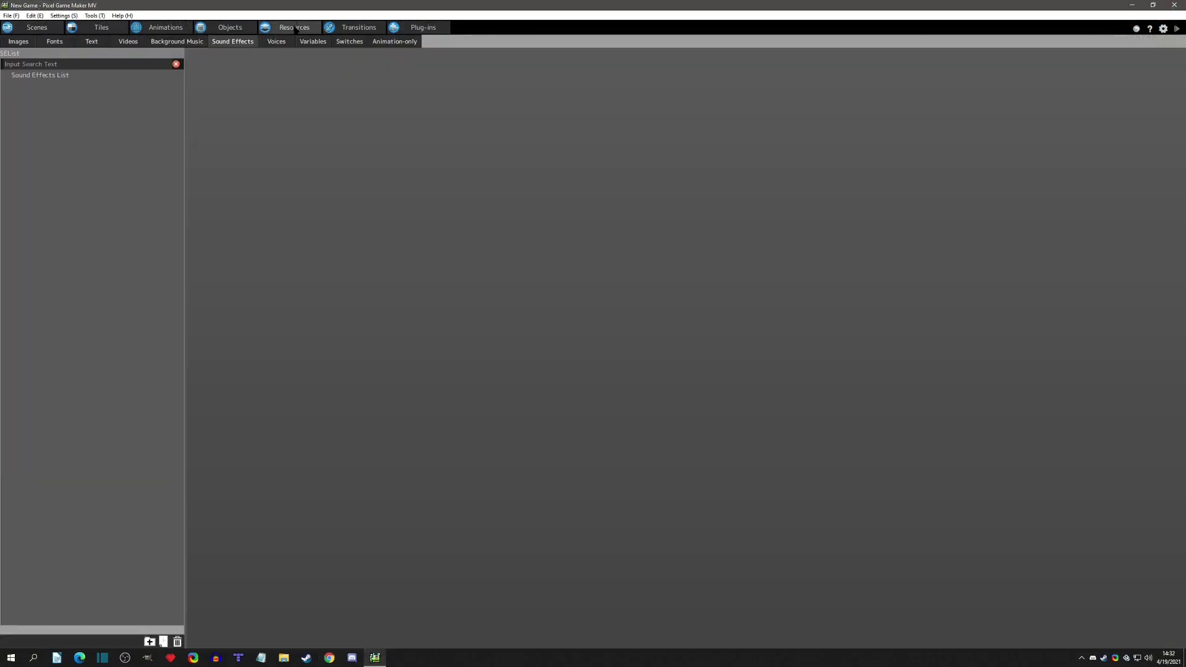
Step: Check New Game's empty Background Music and Sound Effects resource lists
{"action": "left_click", "coordinate": [294, 28]}
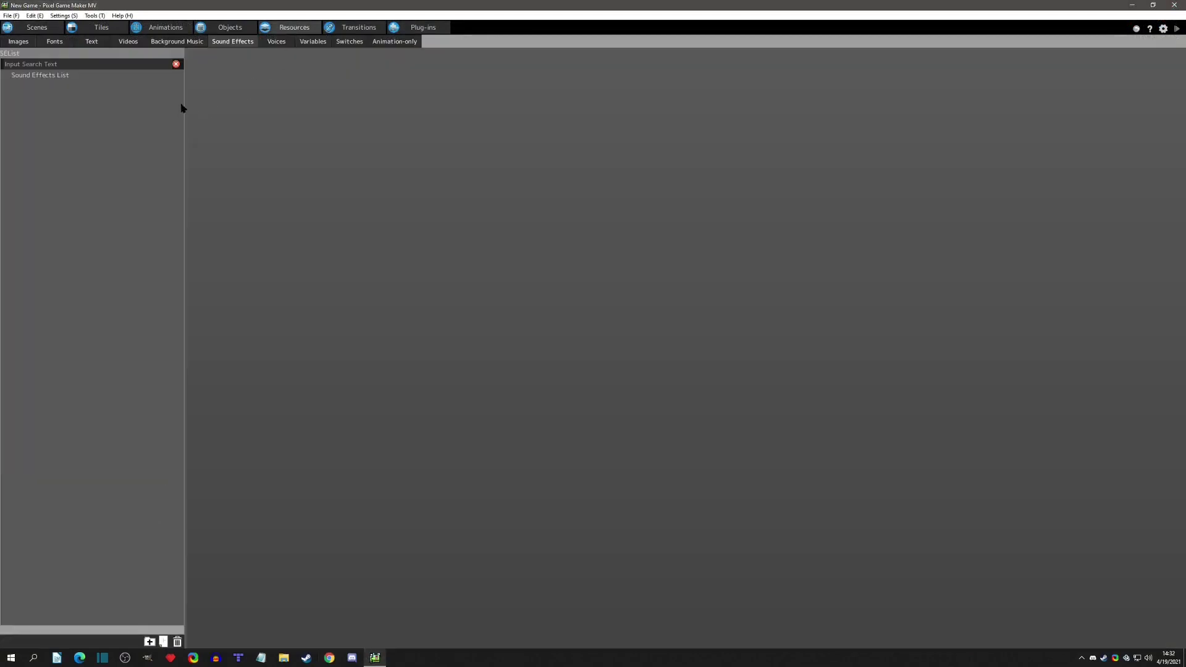
{"action": "left_click", "coordinate": [185, 42]}
{"action": "left_click", "coordinate": [231, 42]}
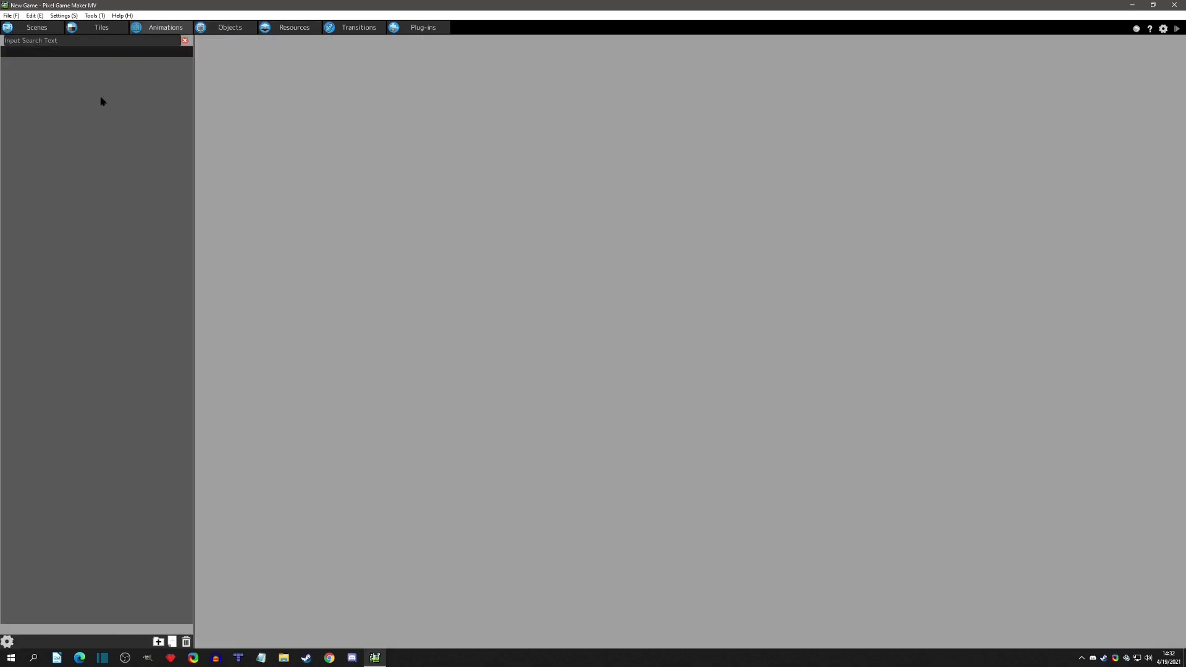
Step: Start Import Animation and Add Animation, preview particle samples, and cancel both
{"action": "right_click", "coordinate": [77, 112]}
{"action": "left_click", "coordinate": [110, 197]}
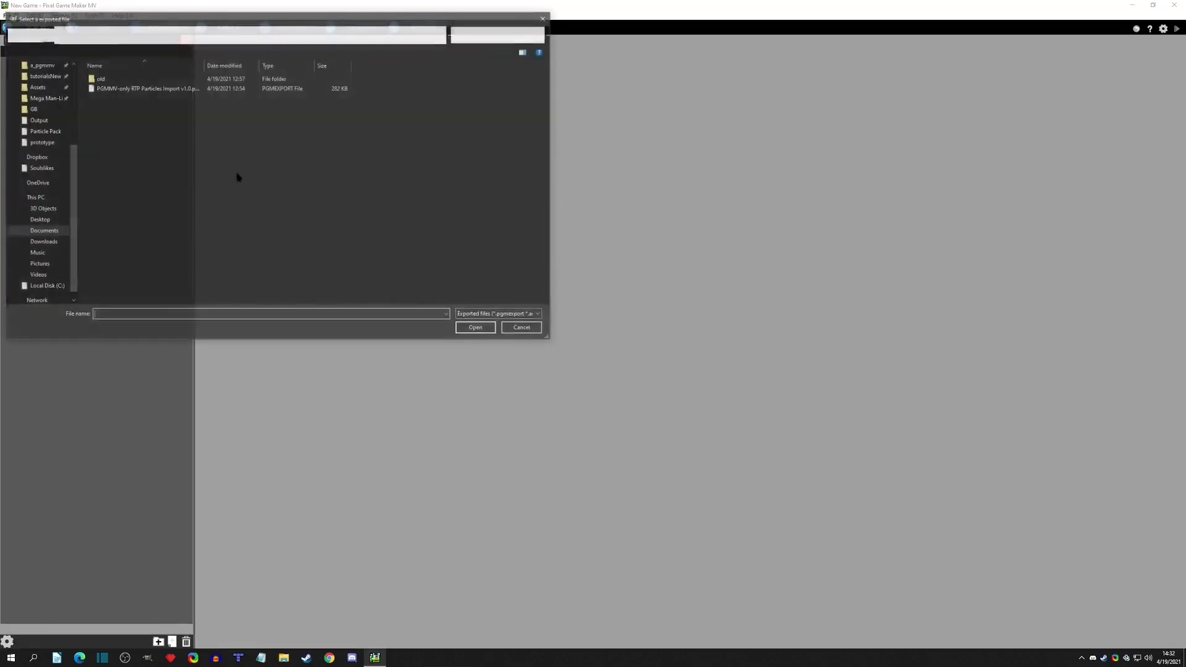
{"action": "key", "text": "Escape"}
{"action": "right_click", "coordinate": [118, 150]}
{"action": "left_click", "coordinate": [139, 167]}
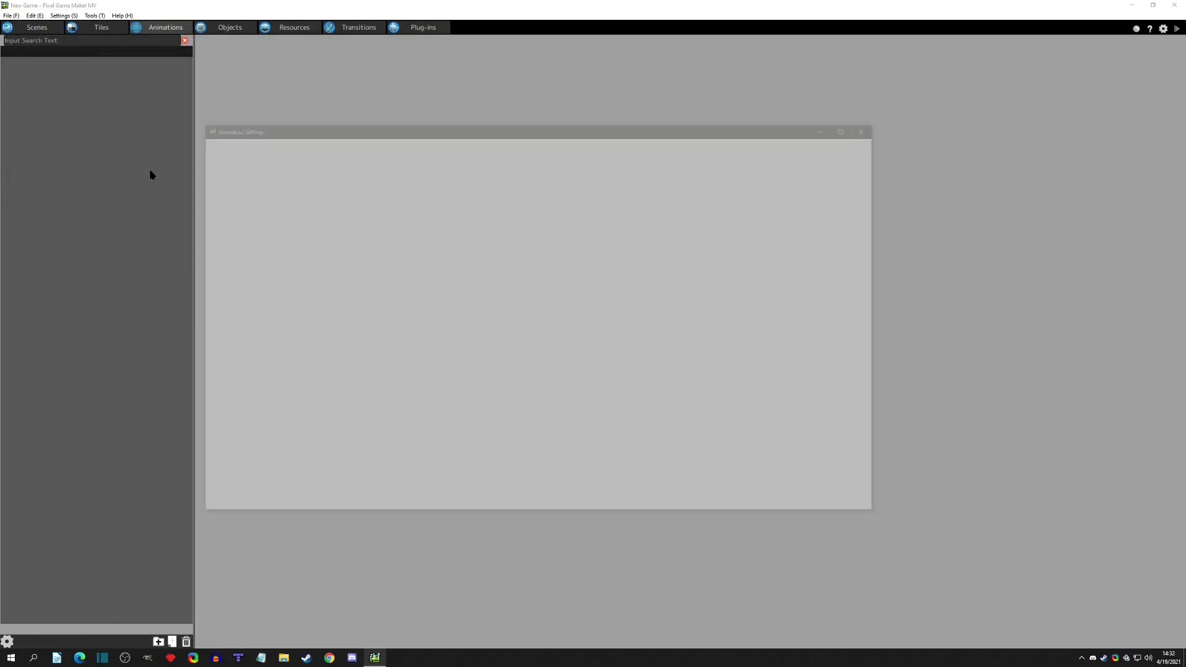
{"action": "left_click", "coordinate": [204, 201]}
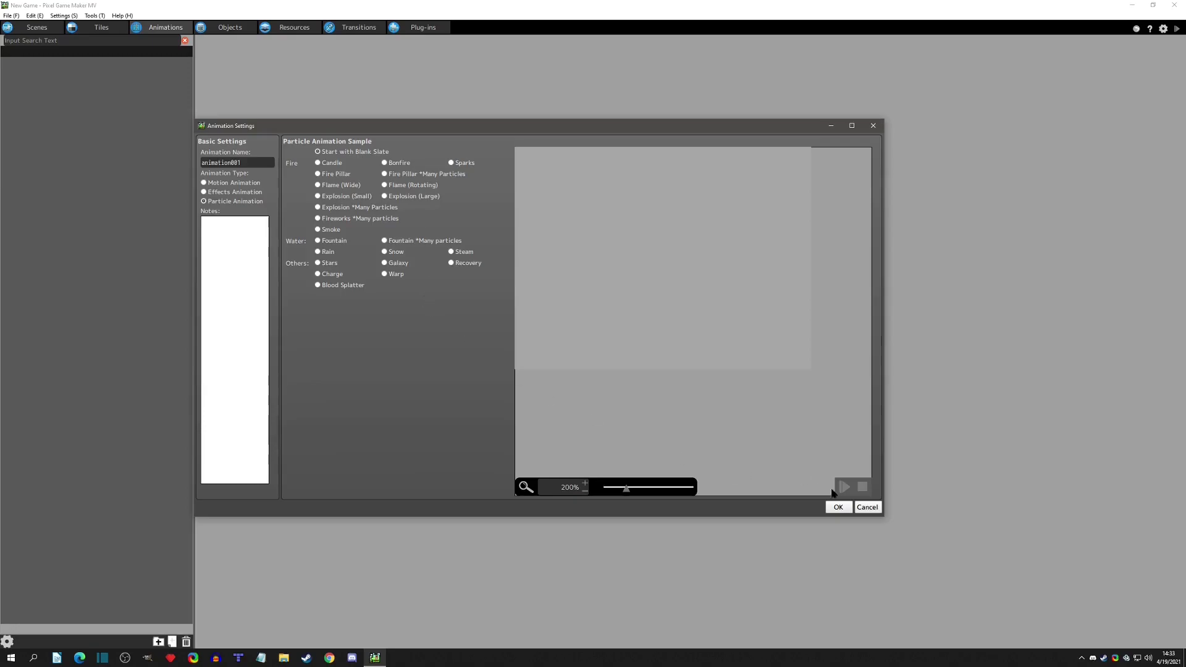
{"action": "left_click", "coordinate": [867, 508]}
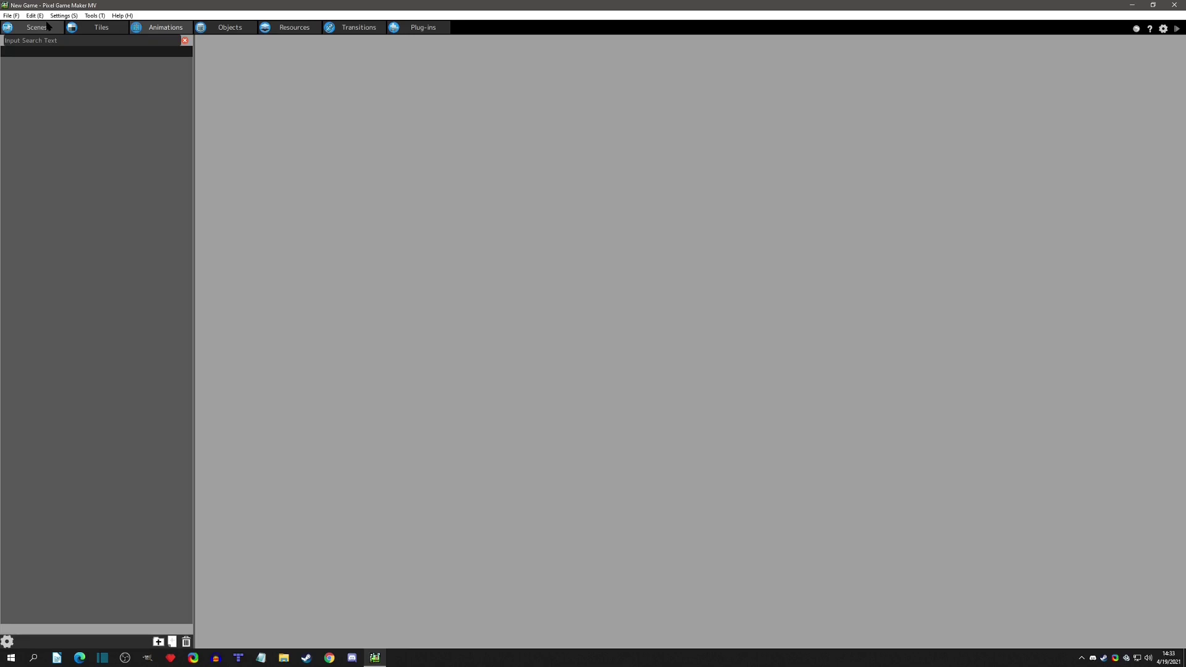
Step: Close the New Game project and open Ex Hunter from Recent Projects
{"action": "left_click", "coordinate": [11, 16]}
{"action": "left_click", "coordinate": [24, 52]}
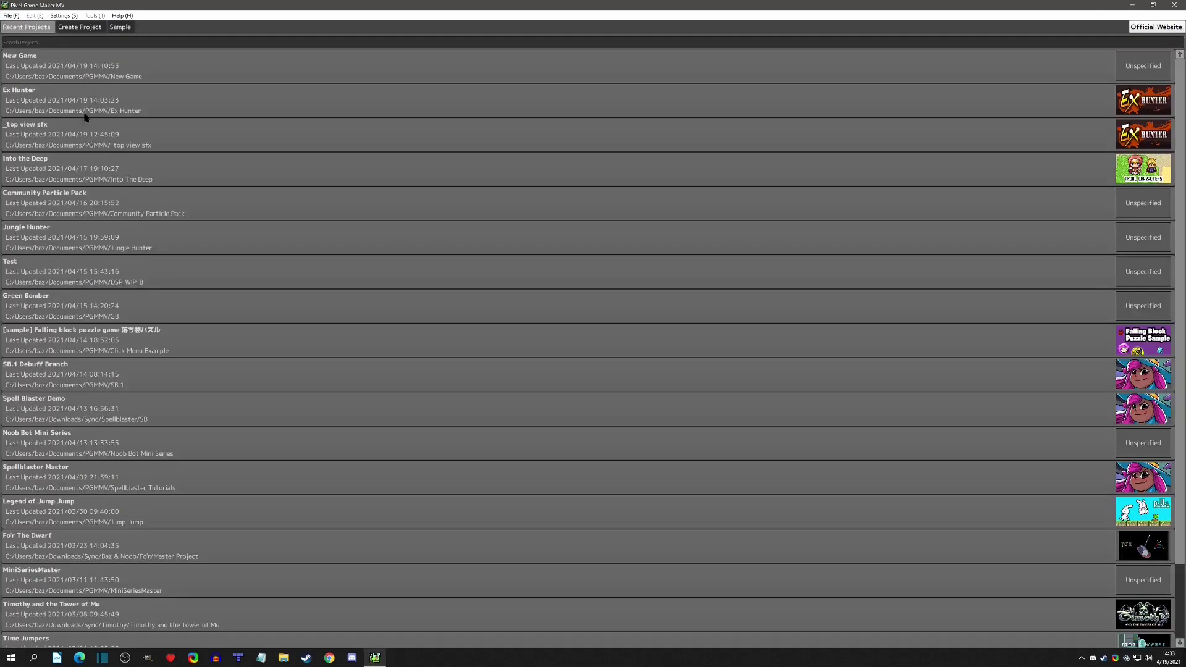
{"action": "double_click", "coordinate": [154, 101]}
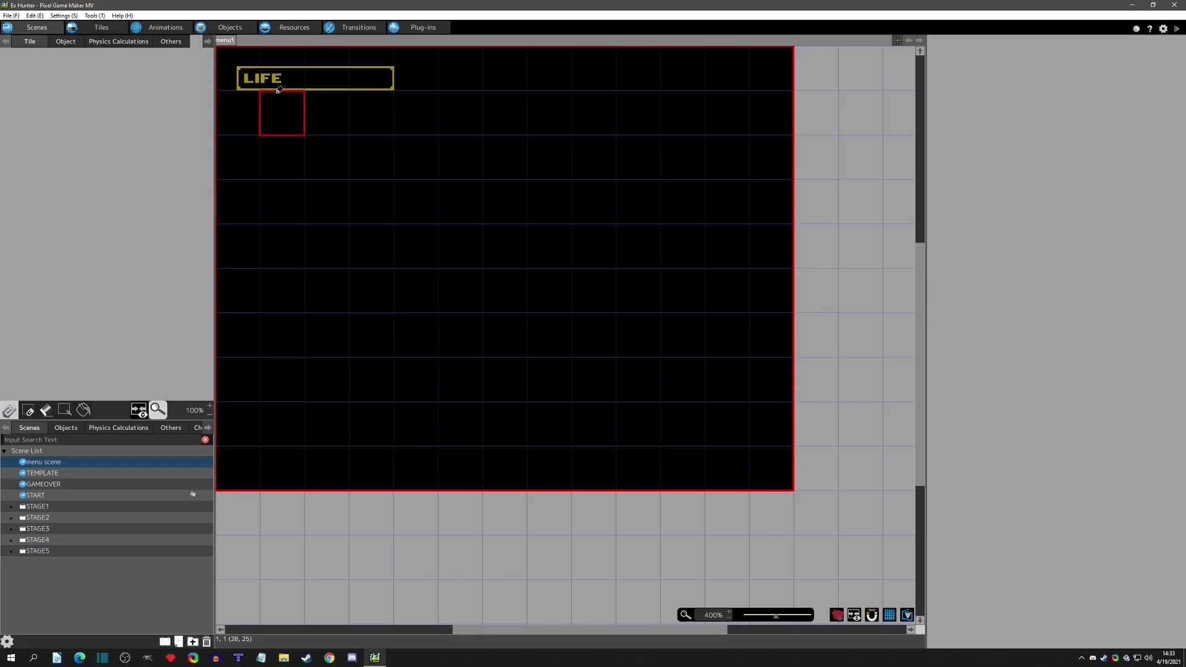
Step: Look through Ex Hunter's Background Music and Sound Effects lists
{"action": "left_click", "coordinate": [289, 27]}
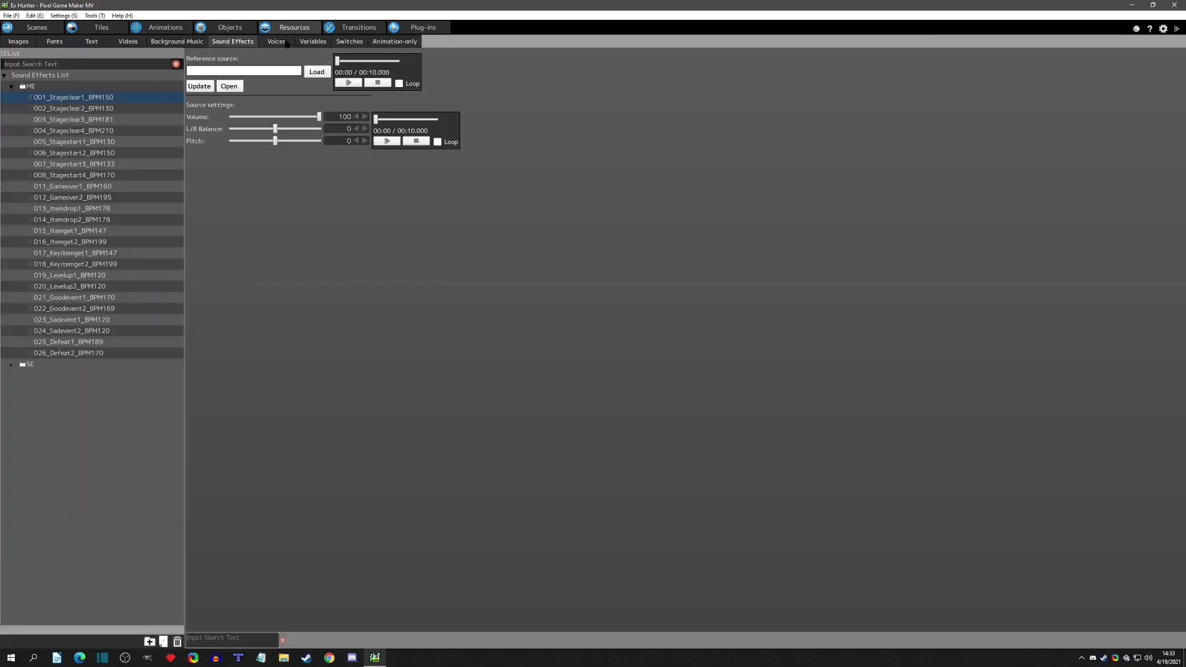
{"action": "left_click", "coordinate": [199, 43]}
{"action": "left_click", "coordinate": [234, 42]}
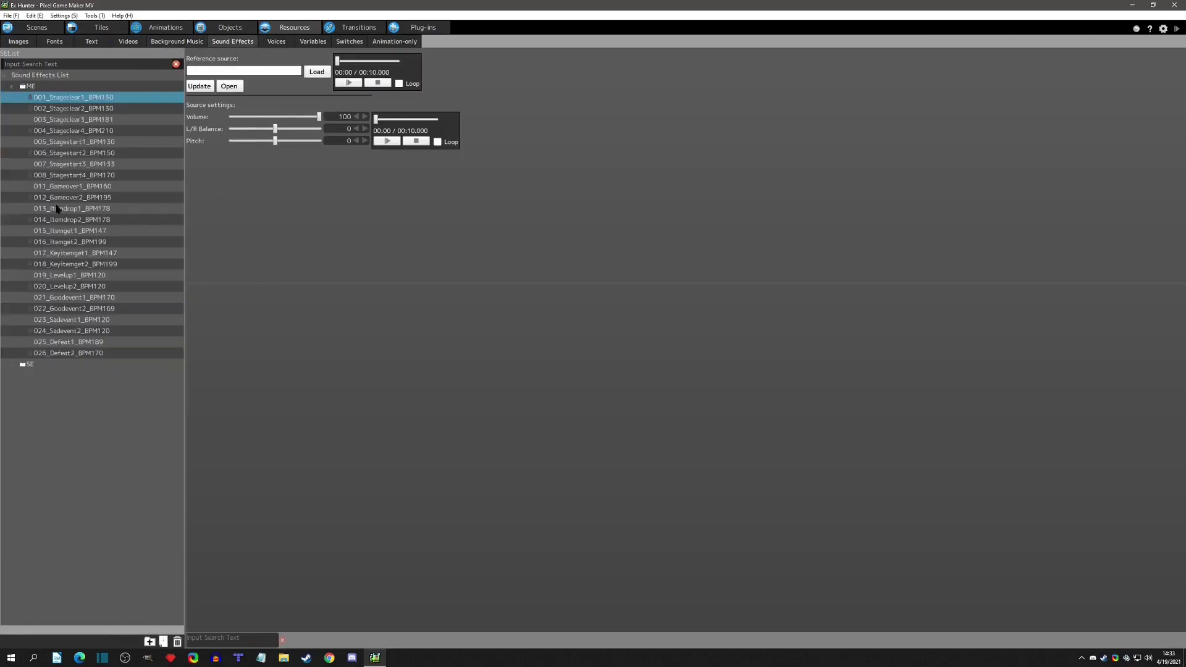
Step: Open the beam particle animation's Export dialog, close it unexported, and return to Resources
{"action": "left_click", "coordinate": [164, 28]}
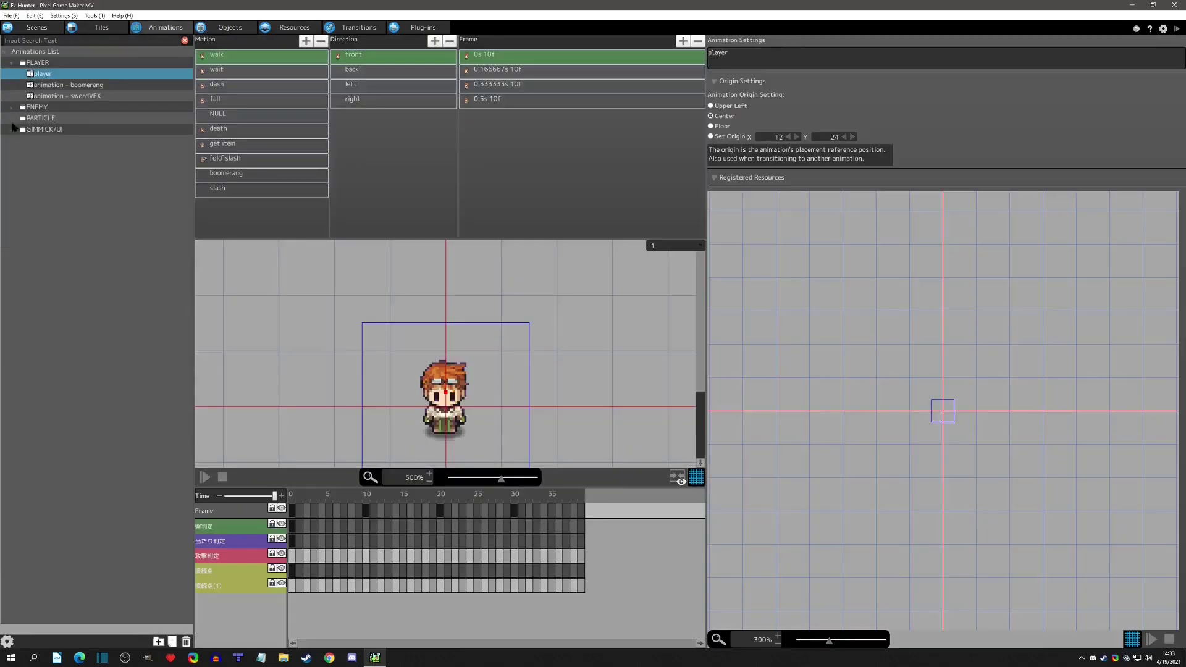
{"action": "left_click", "coordinate": [11, 117]}
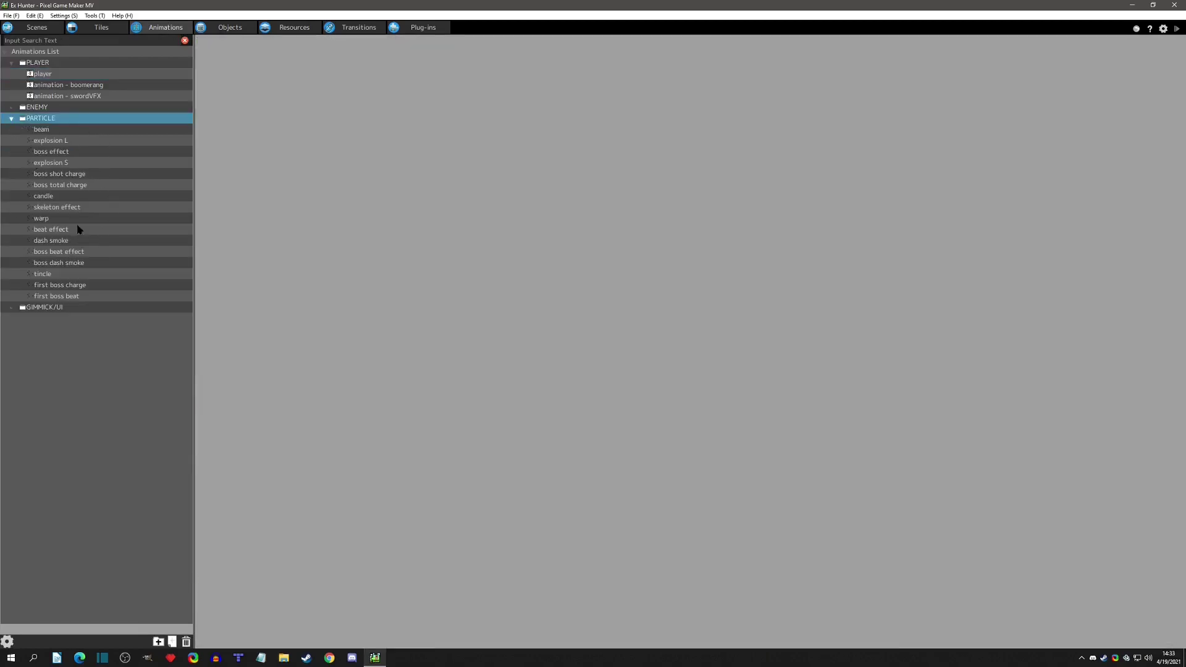
{"action": "left_click", "coordinate": [56, 132]}
{"action": "right_click", "coordinate": [53, 132]}
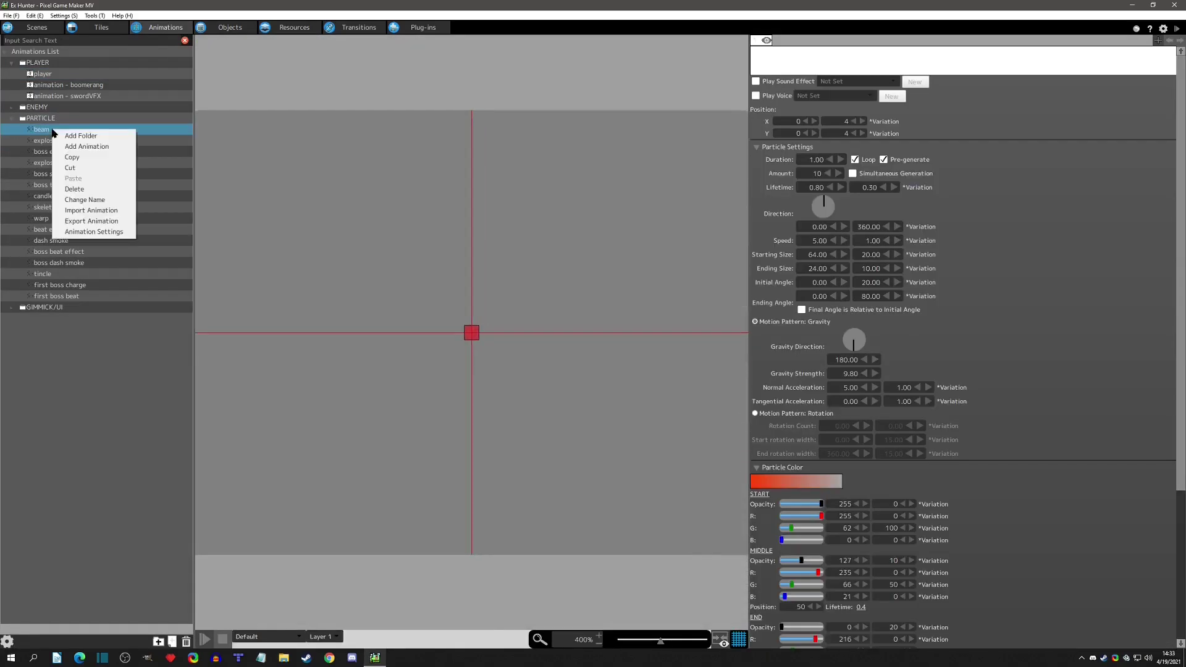
{"action": "left_click", "coordinate": [81, 223]}
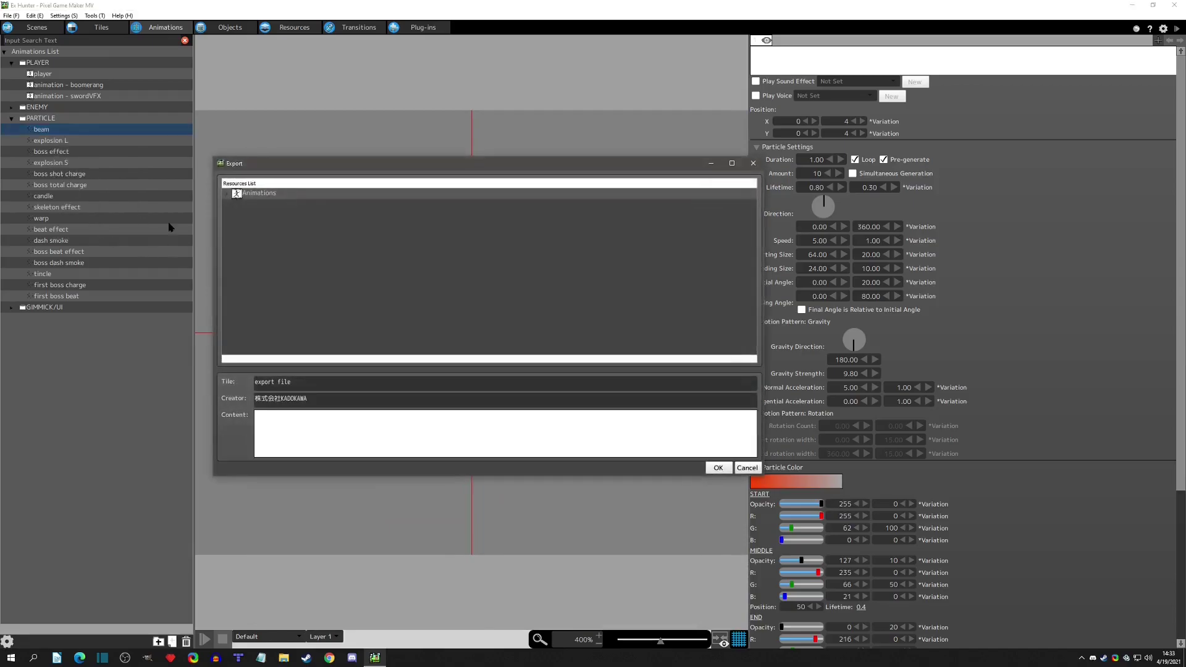
{"action": "left_click", "coordinate": [751, 164]}
{"action": "left_click", "coordinate": [290, 28]}
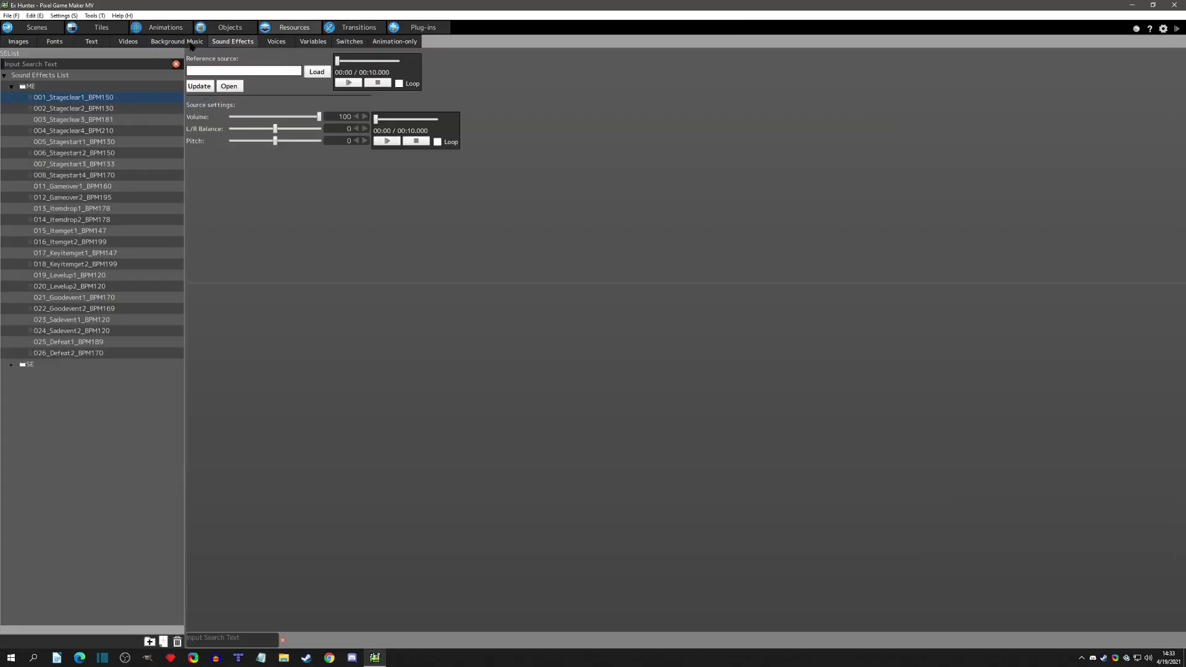
Step: Check where 003_Ending_df1_BPM80 is used, then open Ex Hunter's project folder
{"action": "left_click", "coordinate": [185, 42]}
{"action": "right_click", "coordinate": [87, 113]}
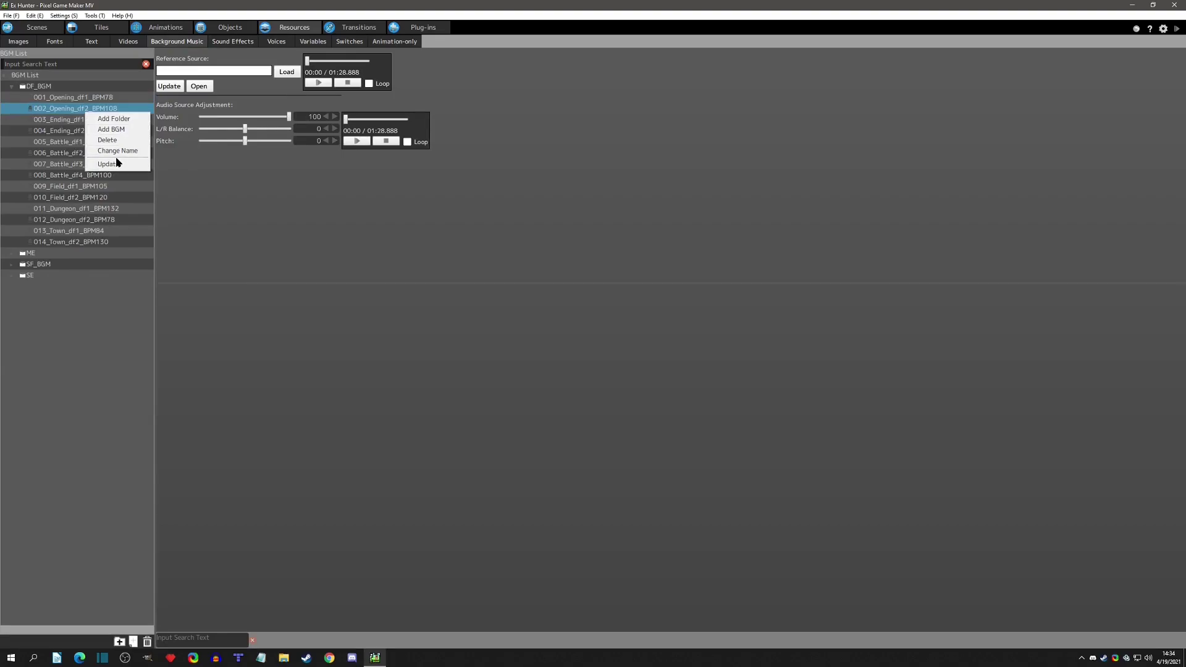
{"action": "left_click", "coordinate": [68, 127]}
{"action": "left_click", "coordinate": [65, 119]}
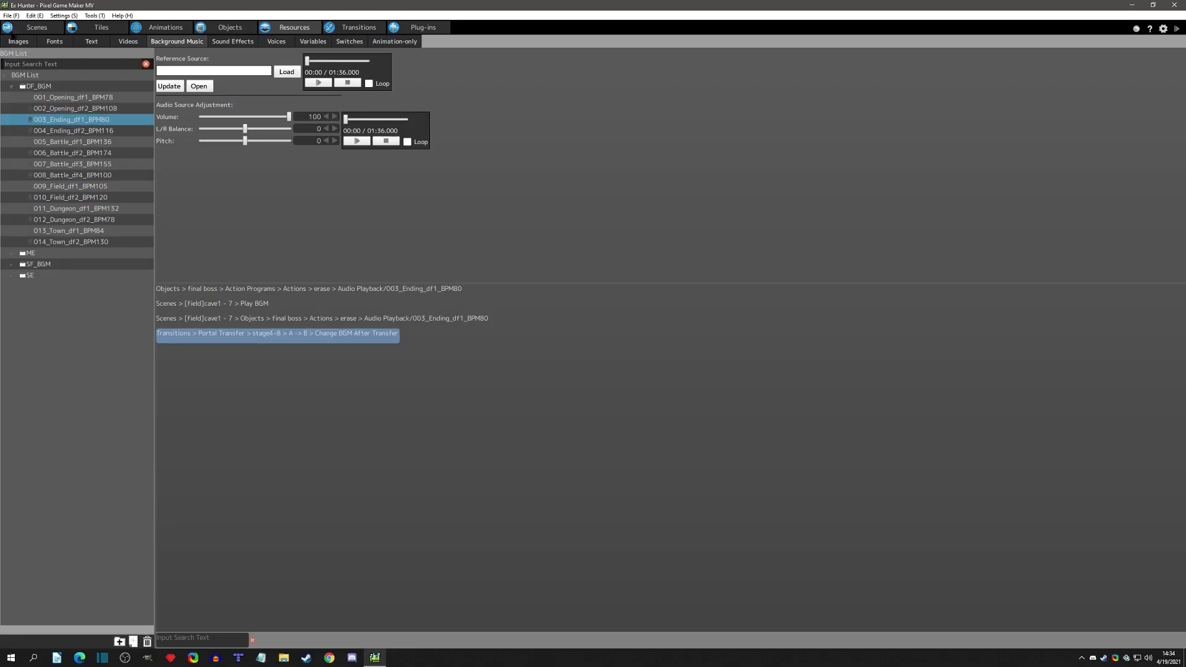
{"action": "left_click", "coordinate": [11, 15]}
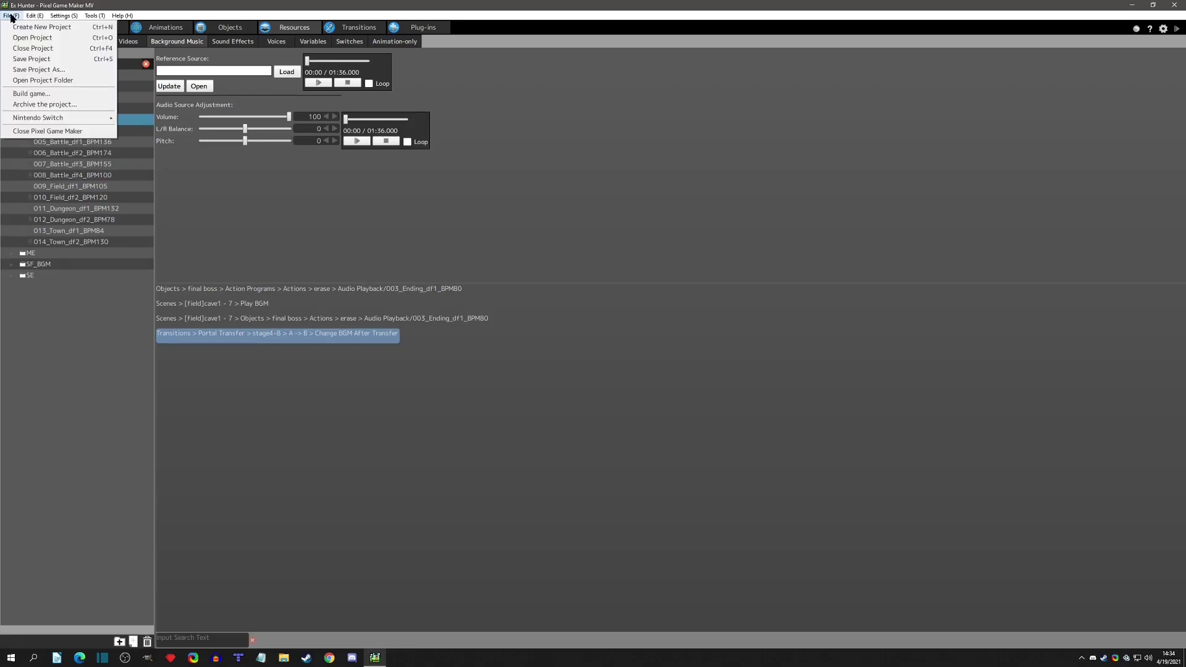
{"action": "left_click", "coordinate": [38, 80]}
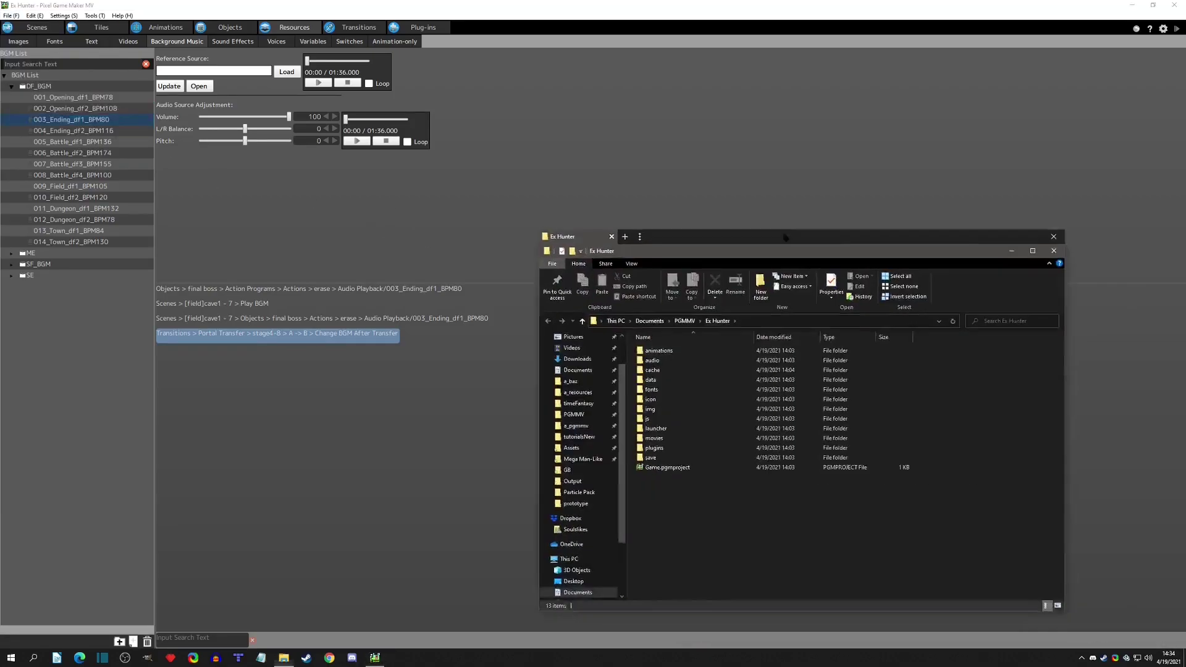
Step: Open the audio folder and scroll through its 388 bgm and se .ogg files
{"action": "left_click", "coordinate": [580, 280]}
{"action": "double_click", "coordinate": [581, 281]}
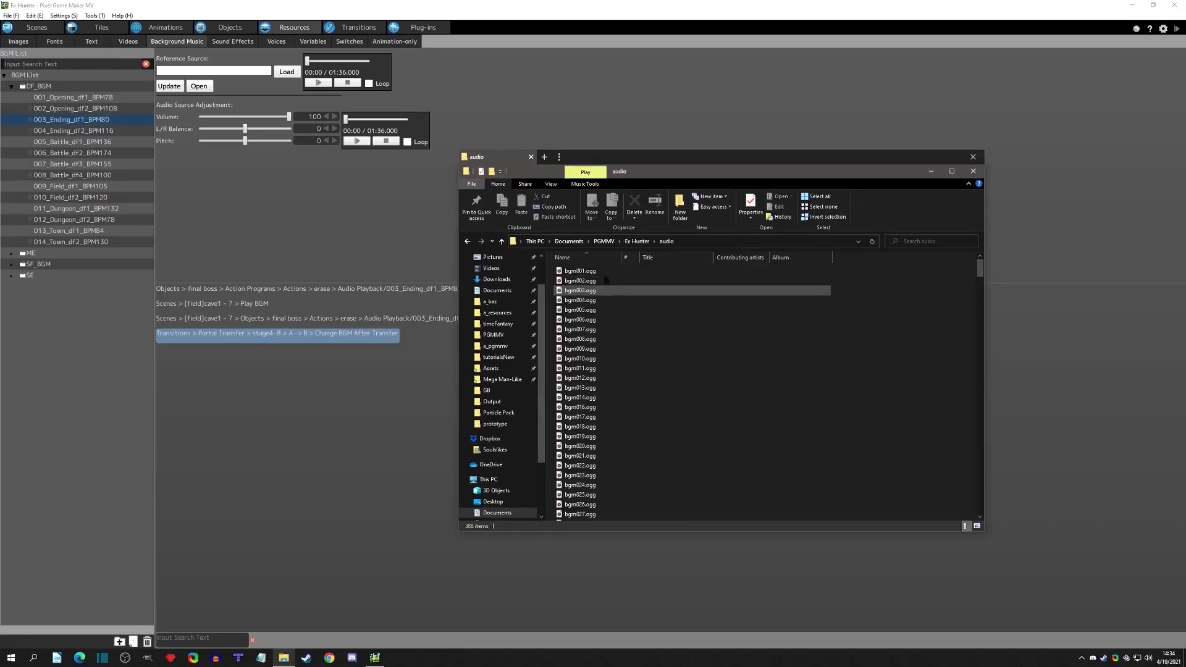
{"action": "scroll", "coordinate": [664, 354], "scroll_direction": "down", "scroll_amount": 13}
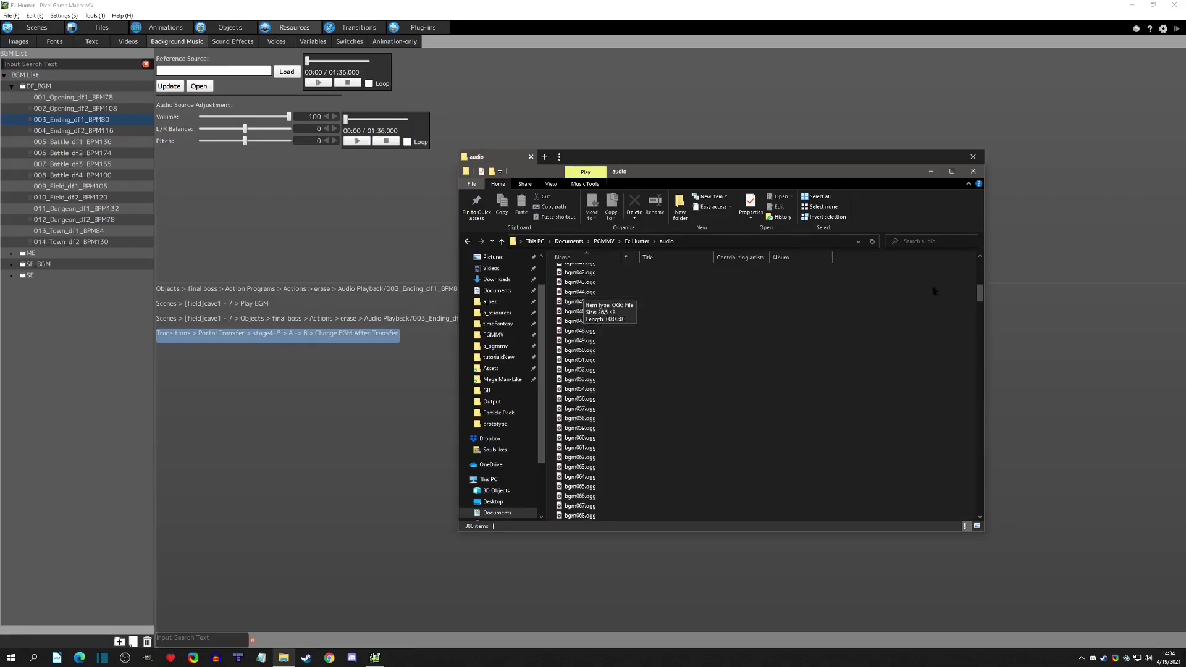
{"action": "left_click_drag", "start_coordinate": [980, 294], "coordinate": [982, 309]}
{"action": "left_click_drag", "start_coordinate": [981, 365], "coordinate": [981, 418]}
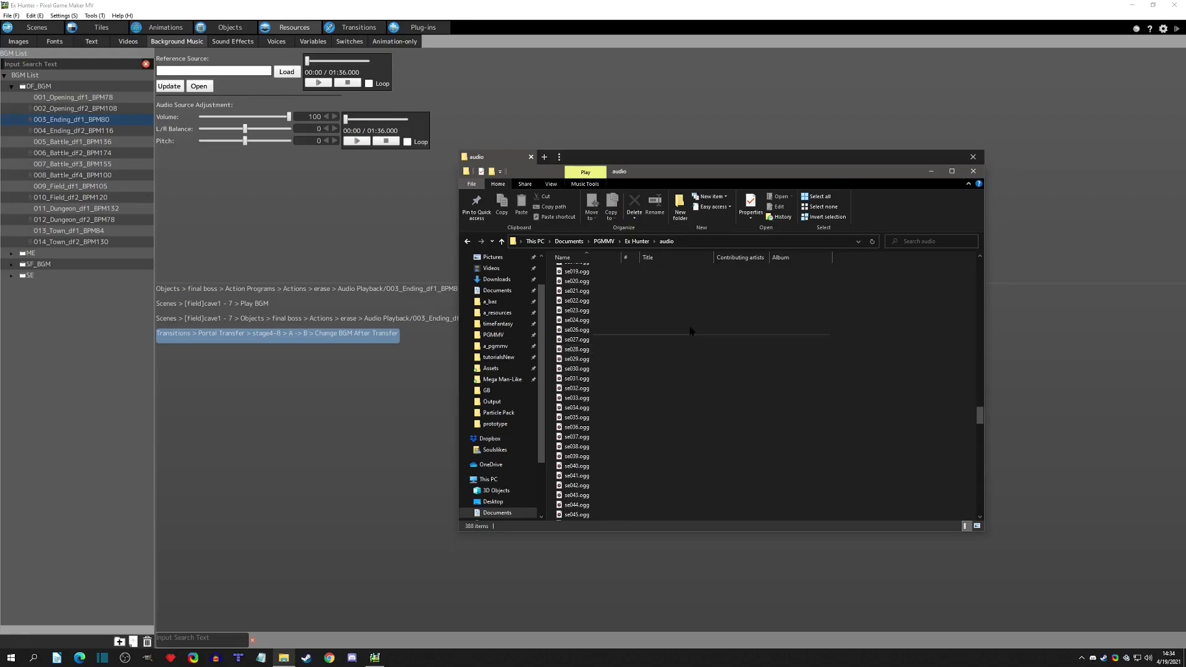
Step: Close the audio folder window and the Ex Hunter project
{"action": "left_click", "coordinate": [972, 157]}
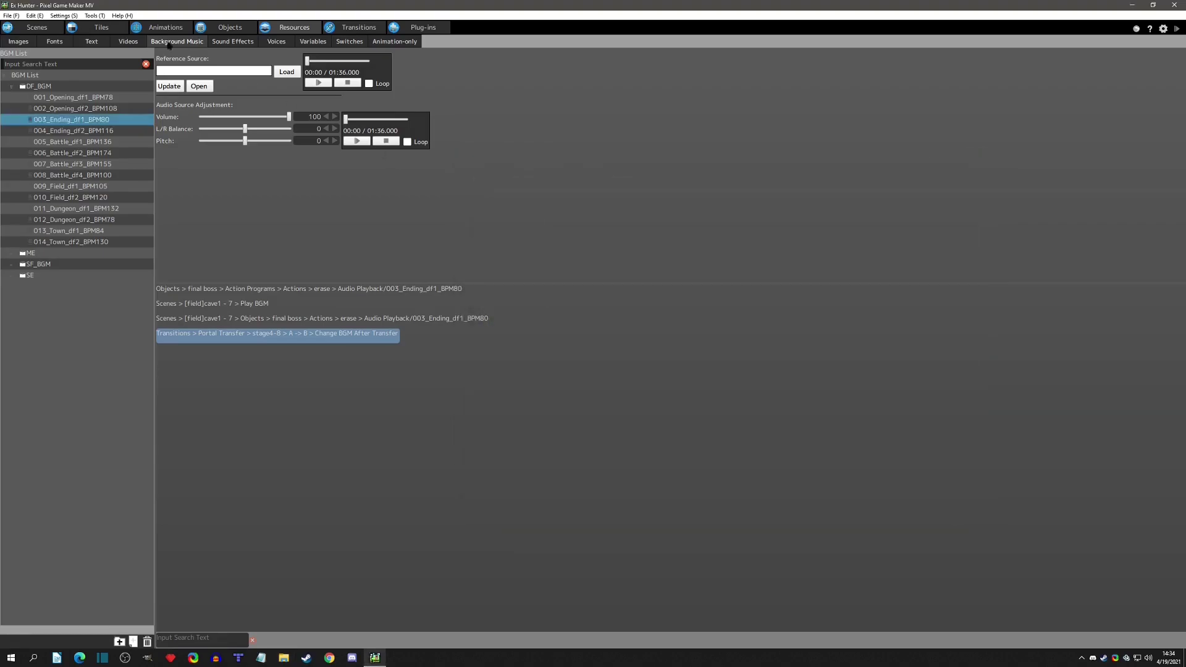
{"action": "left_click", "coordinate": [15, 16]}
{"action": "left_click", "coordinate": [21, 49]}
Step: Scroll through the Sample projects list, then show Recent Projects
{"action": "left_click", "coordinate": [121, 29]}
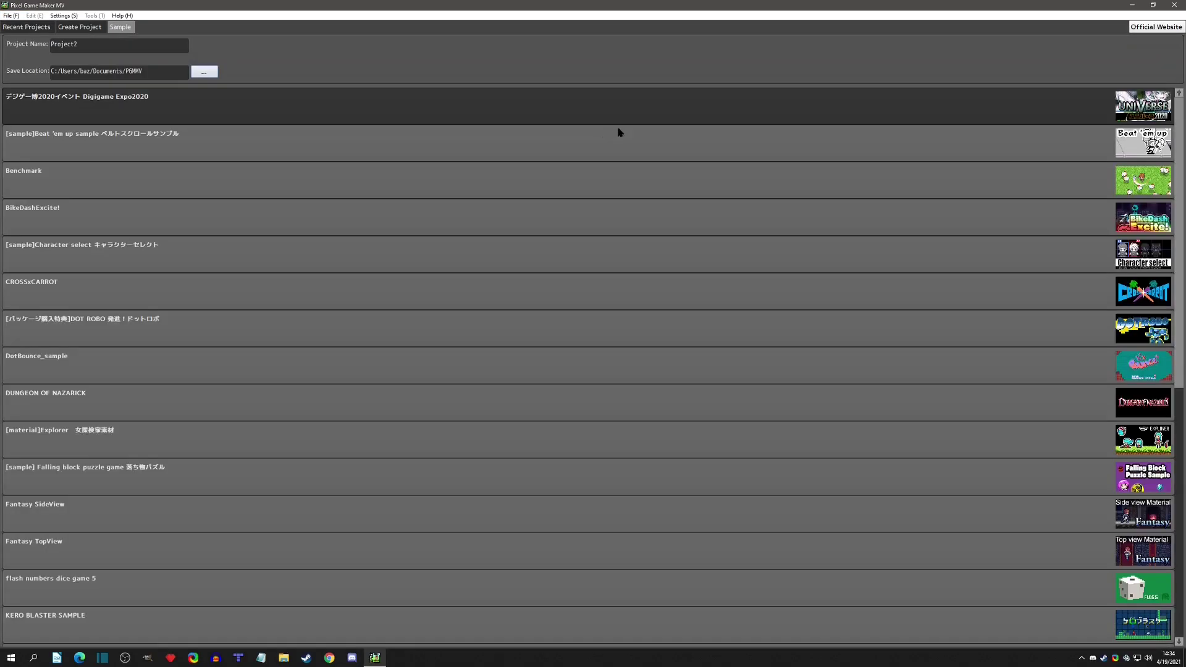
{"action": "left_click_drag", "start_coordinate": [1179, 121], "coordinate": [1179, 428]}
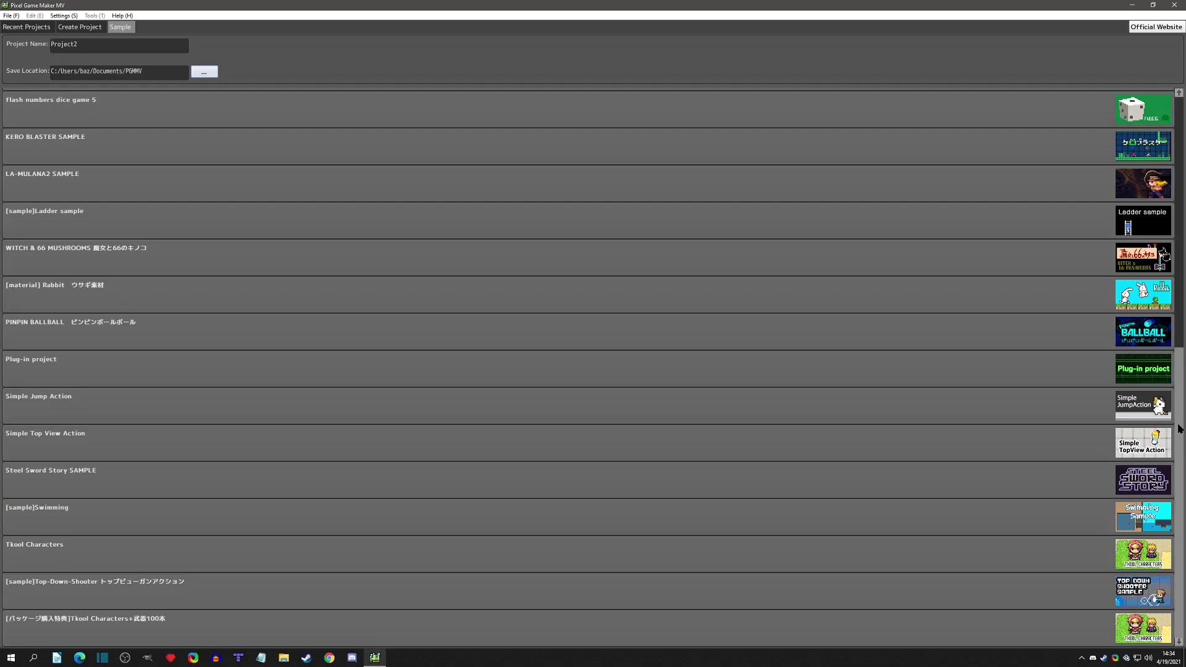
{"action": "left_click_drag", "start_coordinate": [1180, 428], "coordinate": [1180, 154]}
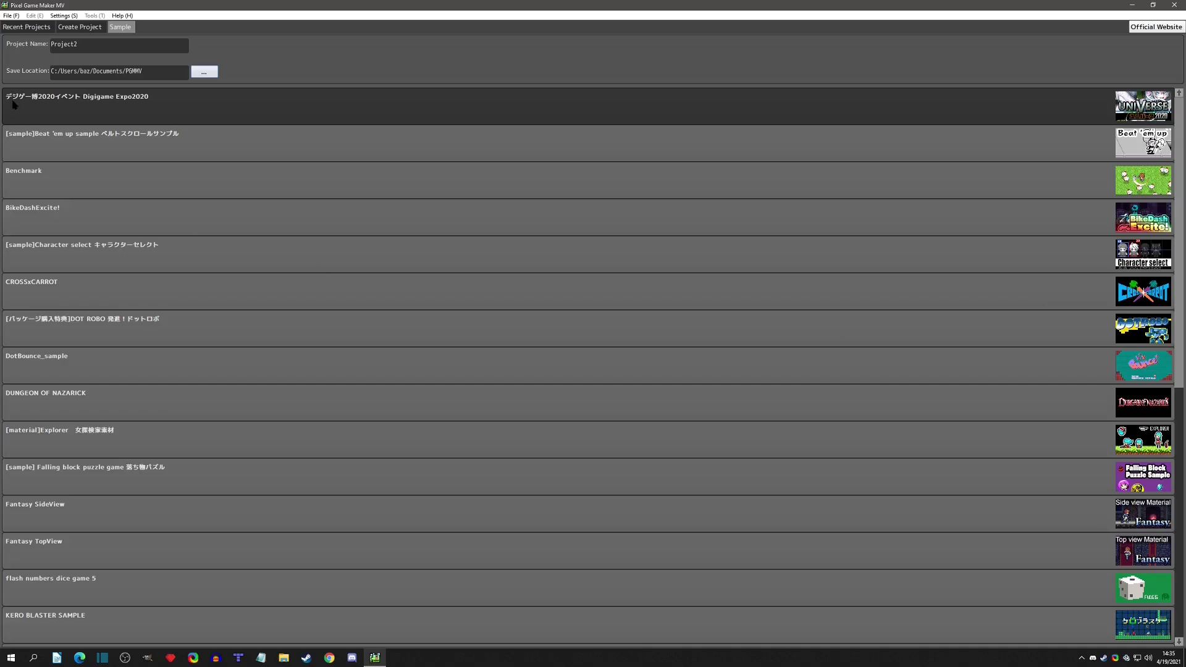
{"action": "left_click", "coordinate": [30, 27]}
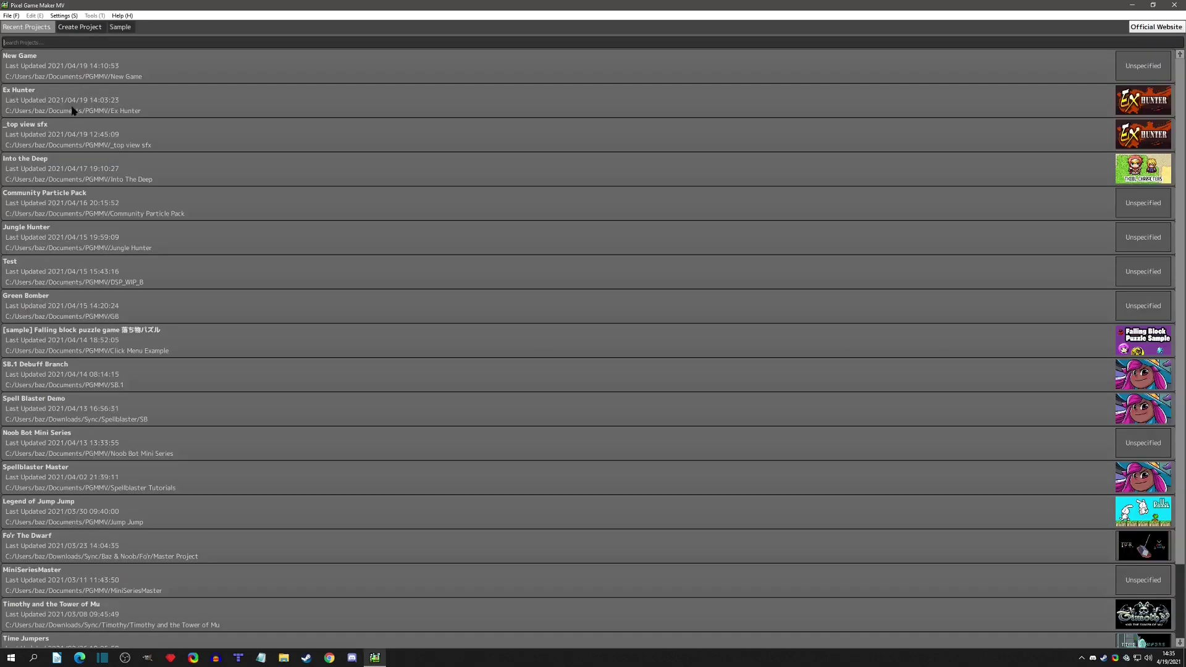
Step: Open the New Game project and check its empty object list and resources
{"action": "double_click", "coordinate": [75, 68]}
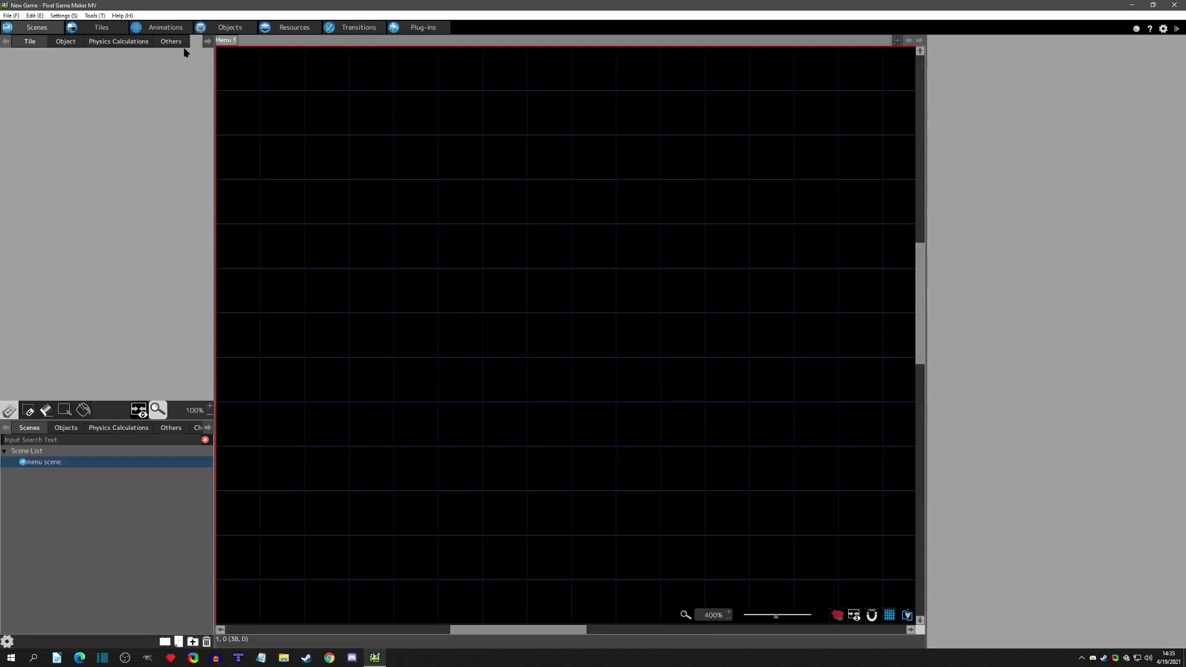
{"action": "scroll", "coordinate": [344, 243], "scroll_direction": "down", "scroll_amount": 2}
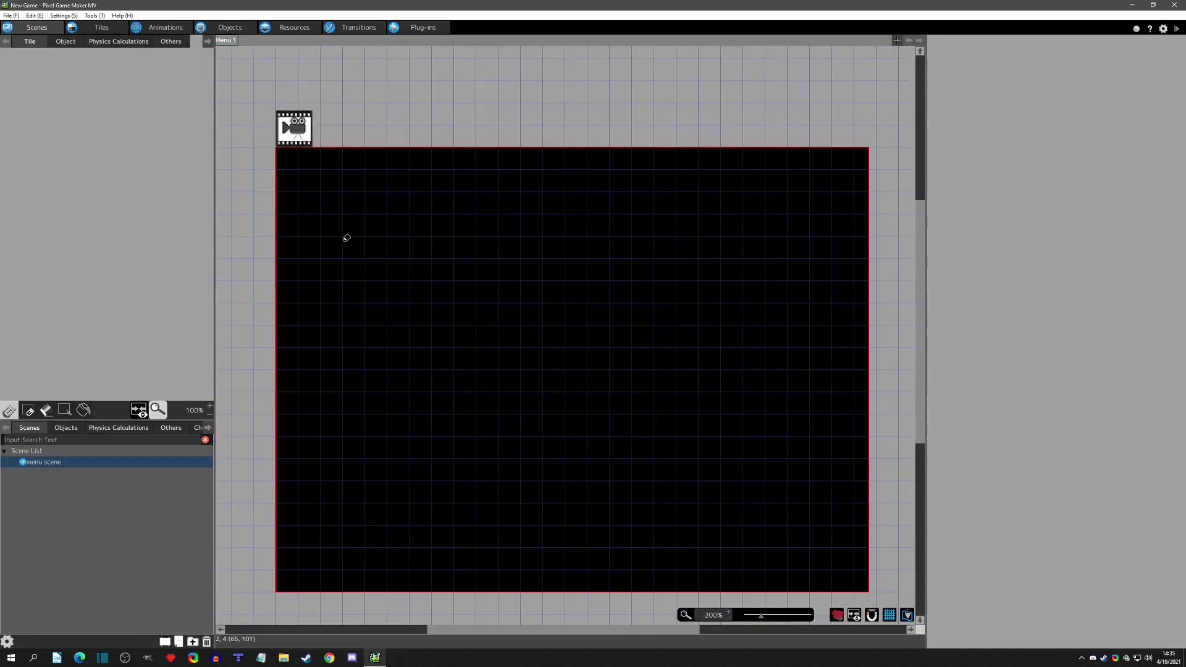
{"action": "left_click", "coordinate": [229, 27]}
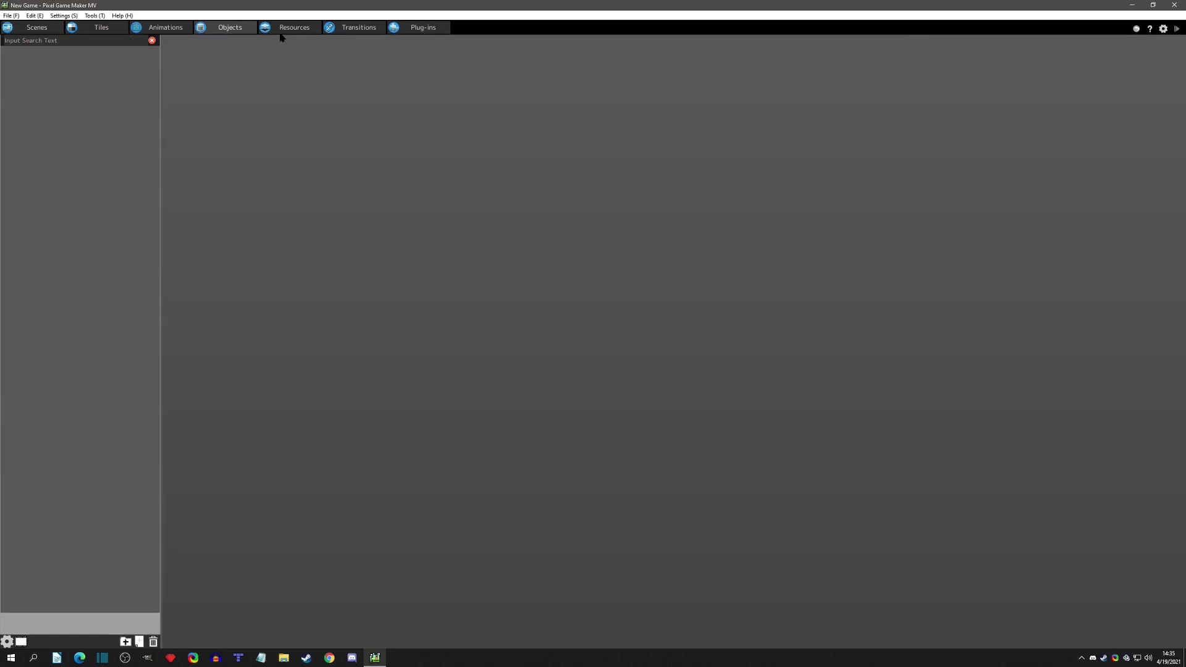
{"action": "left_click", "coordinate": [282, 26]}
{"action": "left_click", "coordinate": [229, 26]}
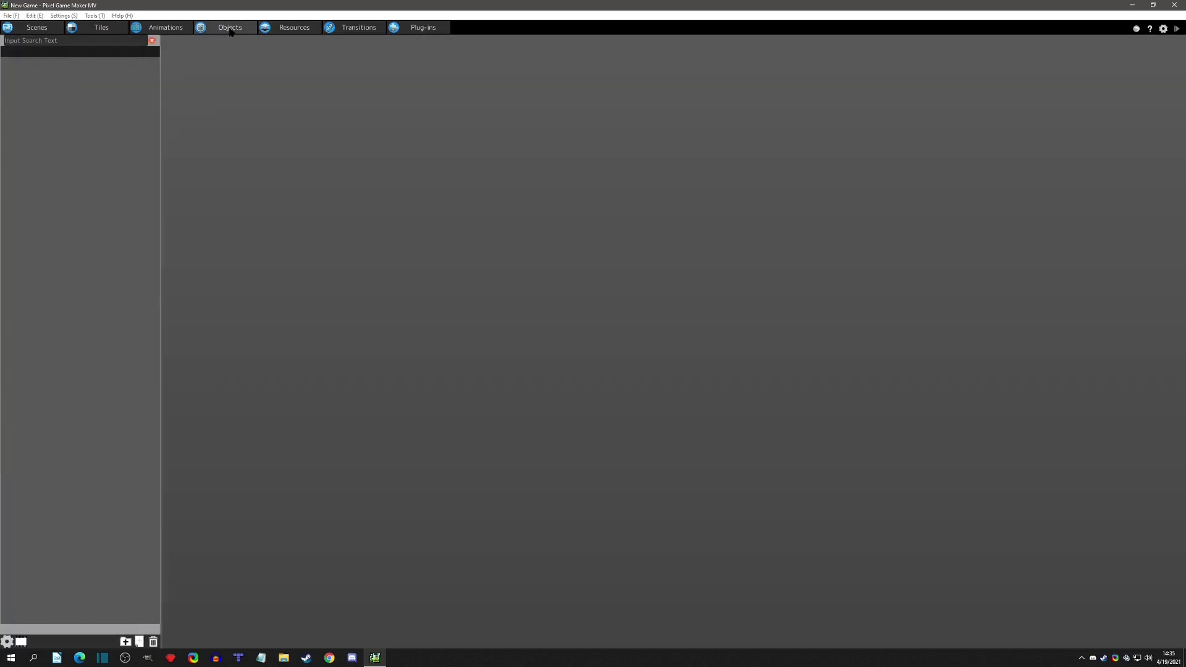
Step: Import the Music & SFX .pgmexport file from the BGM & SFX Pack folder into the objects
{"action": "right_click", "coordinate": [47, 77]}
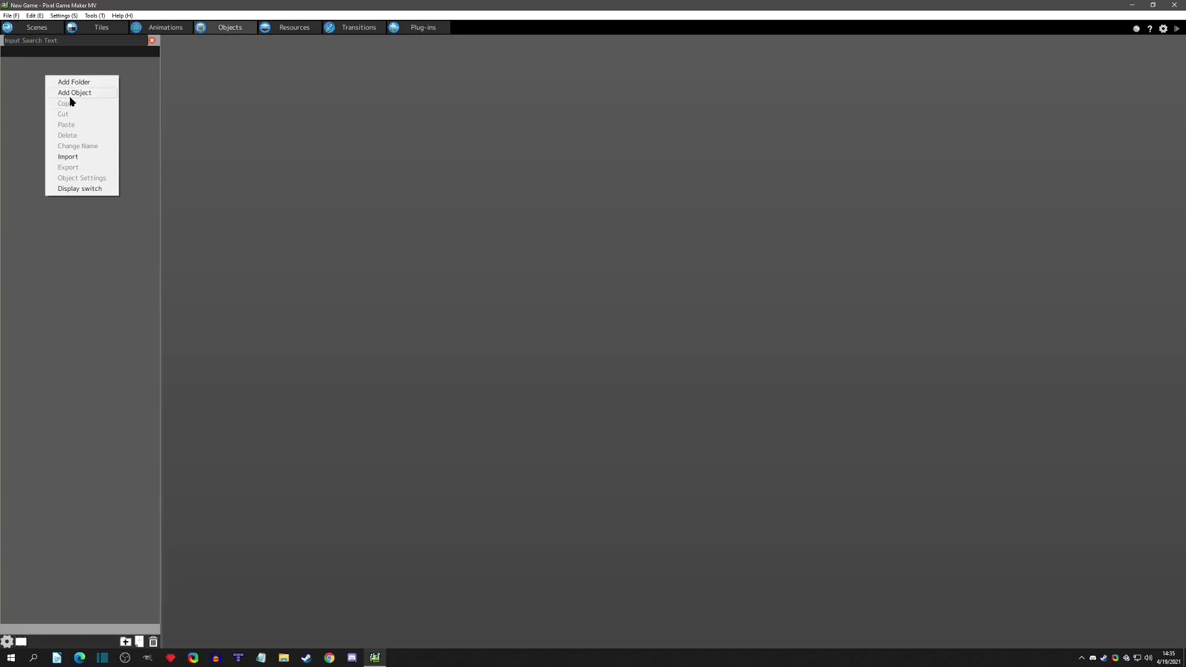
{"action": "left_click", "coordinate": [69, 160]}
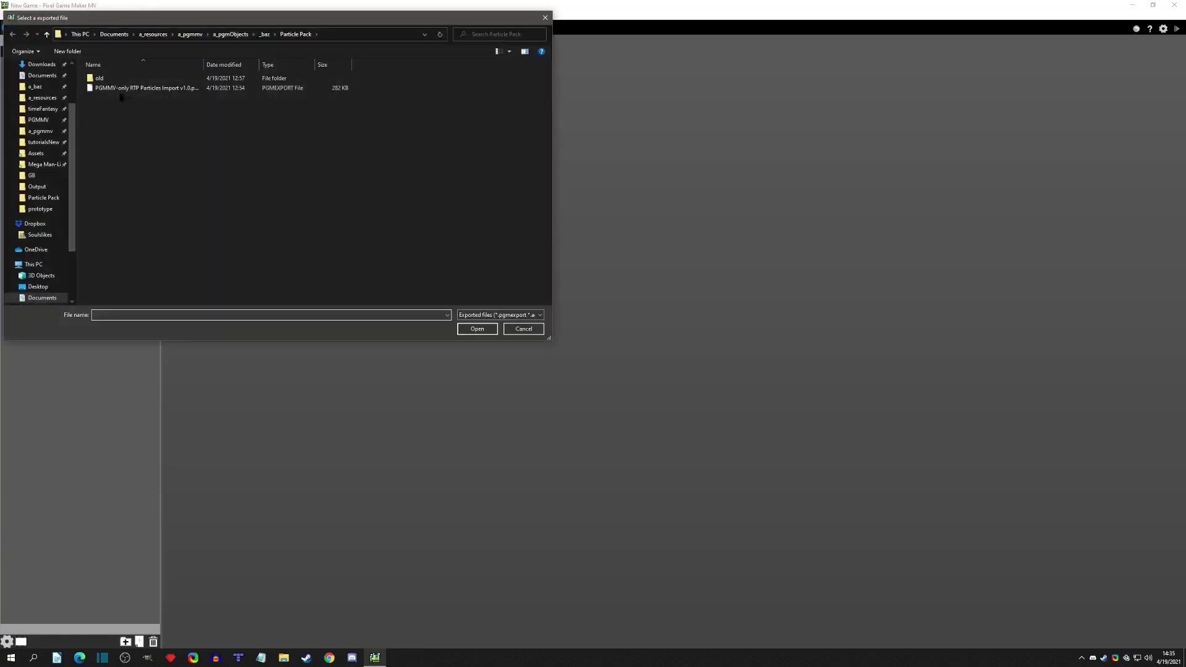
{"action": "left_click", "coordinate": [264, 34]}
{"action": "double_click", "coordinate": [117, 79]}
{"action": "double_click", "coordinate": [117, 78]}
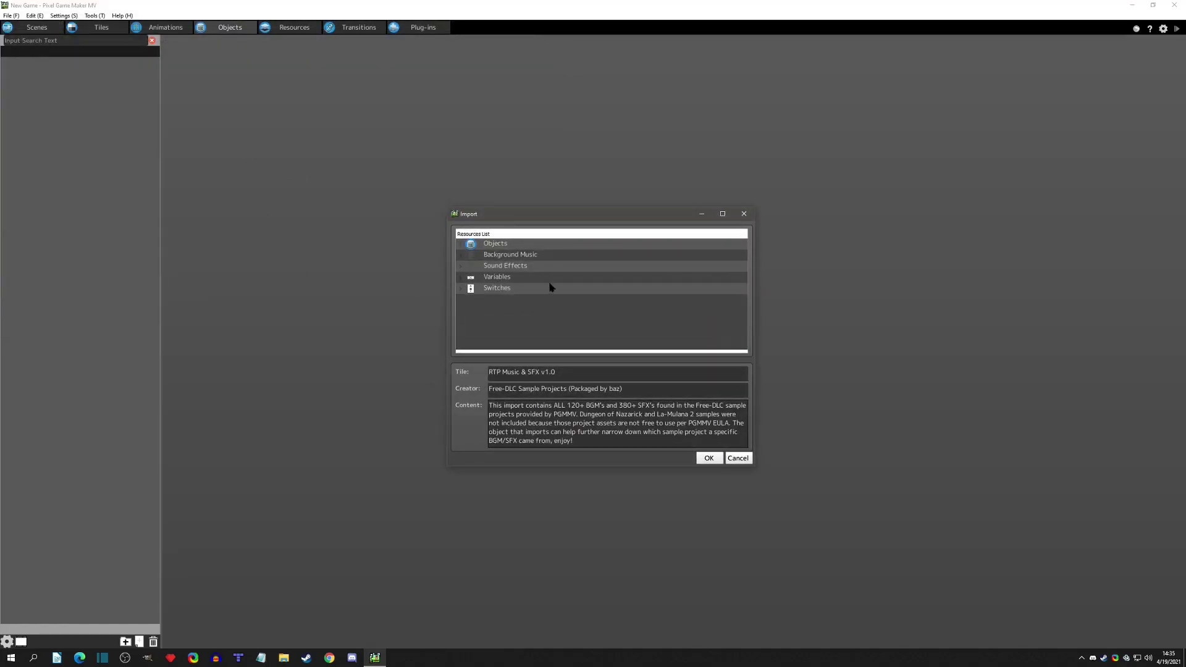
{"action": "left_click", "coordinate": [709, 457]}
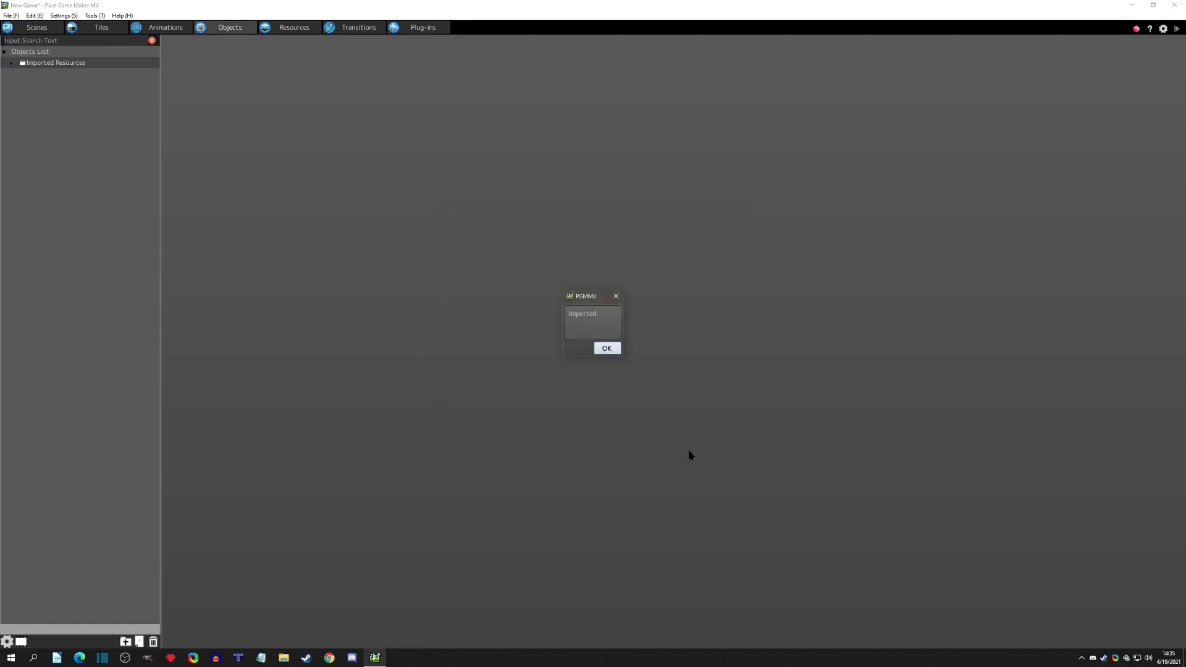
Step: Acknowledge the import and open the RTP Music & SFX v1.0 object under Imported Resources
{"action": "left_click", "coordinate": [609, 350]}
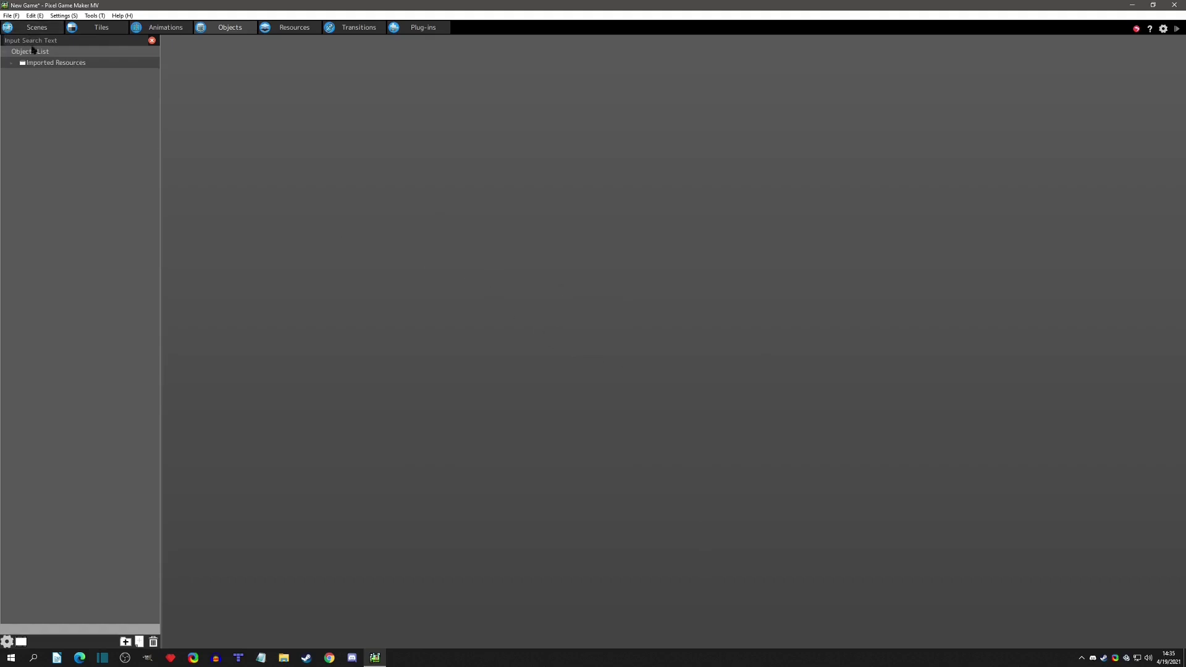
{"action": "left_click", "coordinate": [13, 64]}
{"action": "left_click", "coordinate": [18, 74]}
{"action": "left_click", "coordinate": [18, 74]}
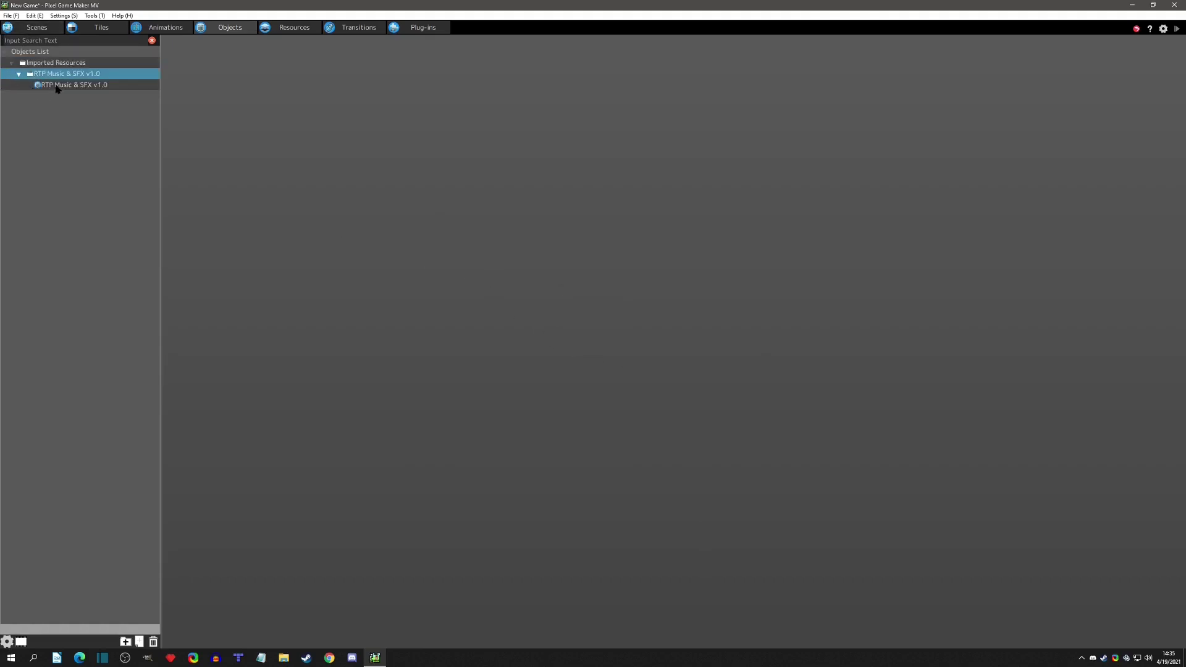
{"action": "left_click", "coordinate": [55, 85]}
{"action": "scroll", "coordinate": [584, 356], "scroll_direction": "down", "scroll_amount": 1}
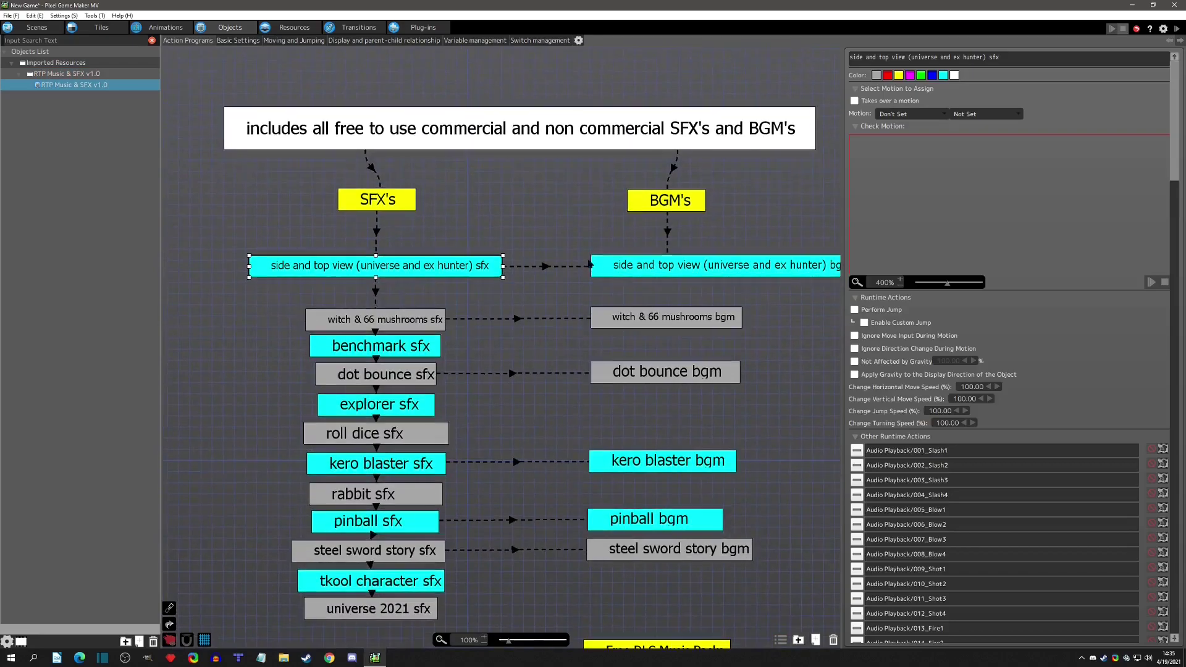
{"action": "middle_click_drag", "start_coordinate": [581, 281], "coordinate": [543, 244]}
Step: Inspect the chart's title note, SFX and BGM boxes, and the universe and ex hunter sfx node
{"action": "left_click", "coordinate": [339, 93]}
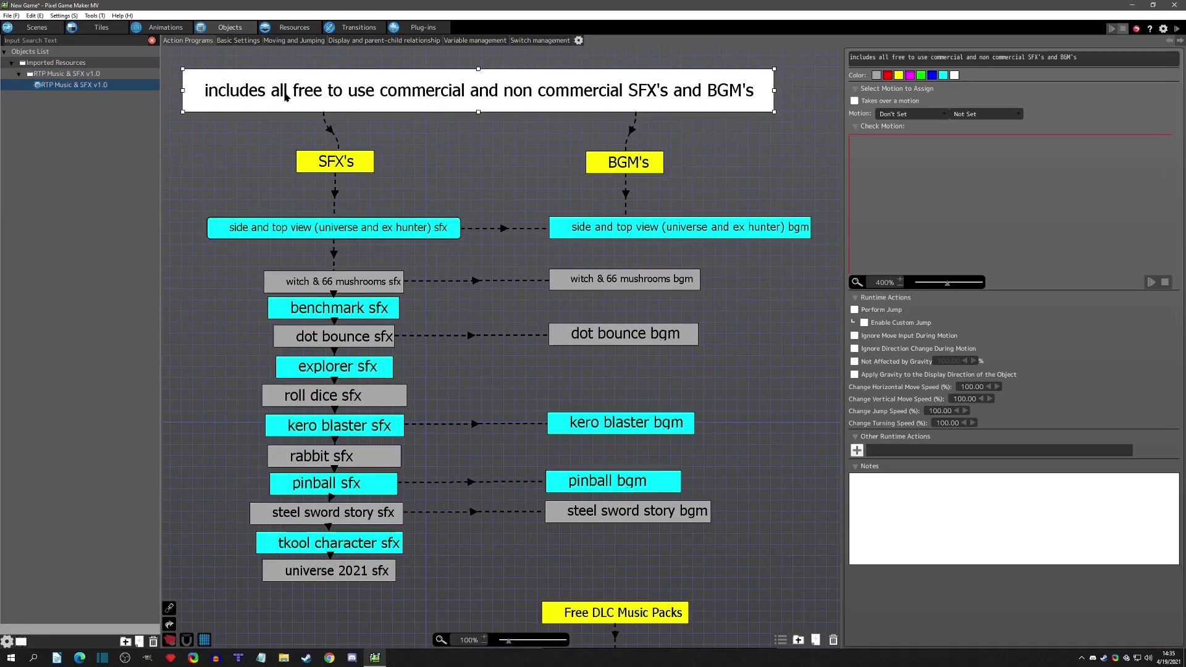
{"action": "left_click", "coordinate": [334, 163]}
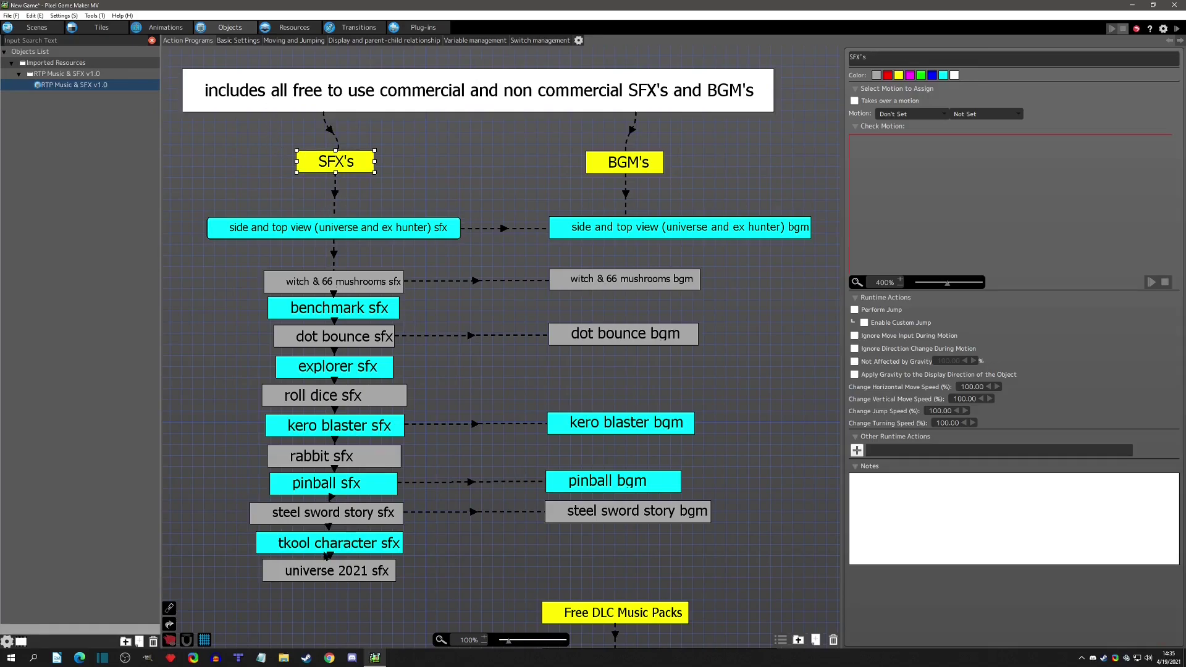
{"action": "left_click", "coordinate": [627, 170]}
{"action": "left_click", "coordinate": [239, 230]}
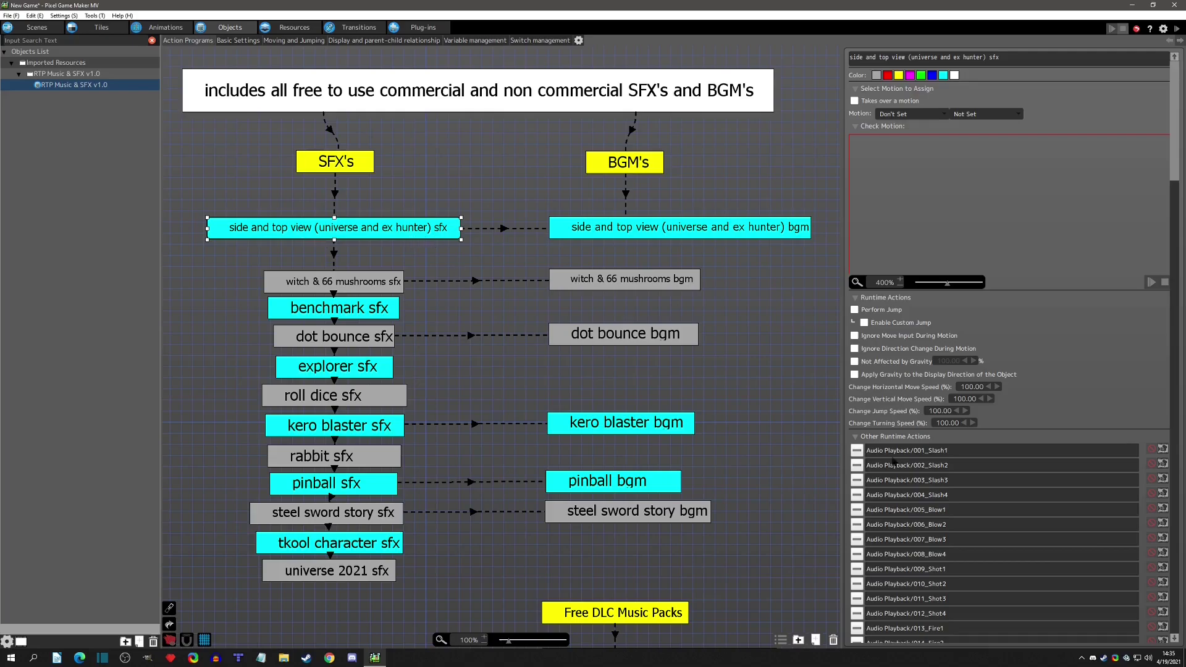
{"action": "scroll", "coordinate": [1012, 449], "scroll_direction": "down", "scroll_amount": 3}
{"action": "scroll", "coordinate": [1011, 450], "scroll_direction": "down", "scroll_amount": 1}
Step: Review the 001_Slash1 Audio Playback action, then go to the project's Resources
{"action": "double_click", "coordinate": [909, 210]}
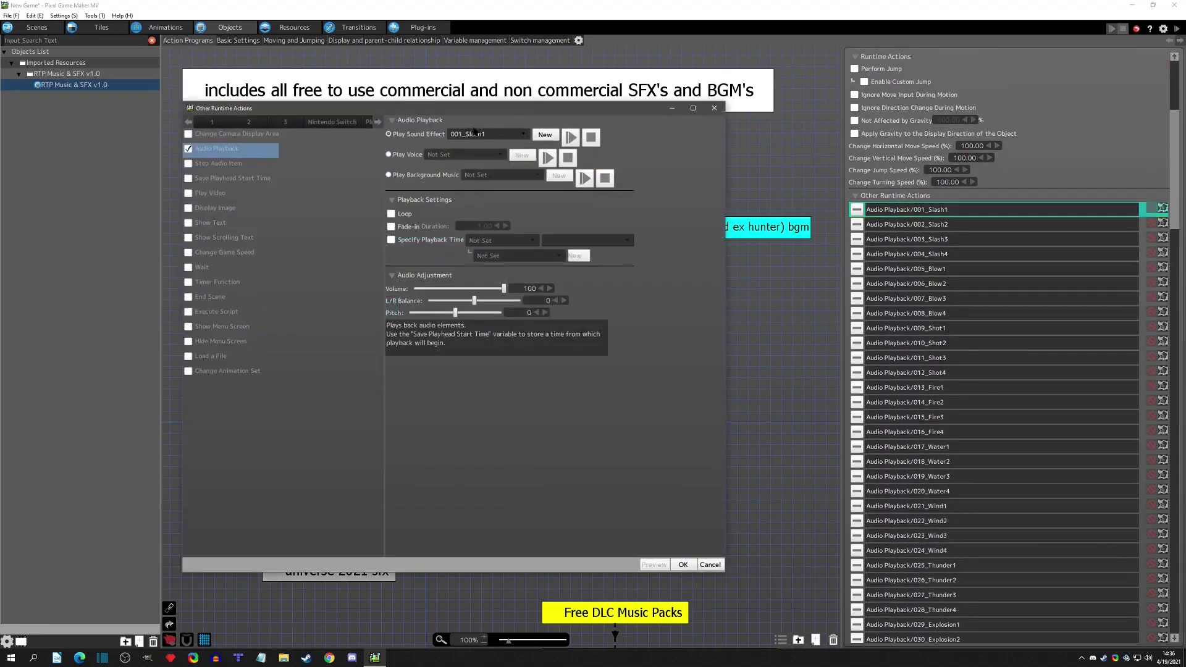
{"action": "left_click", "coordinate": [714, 109]}
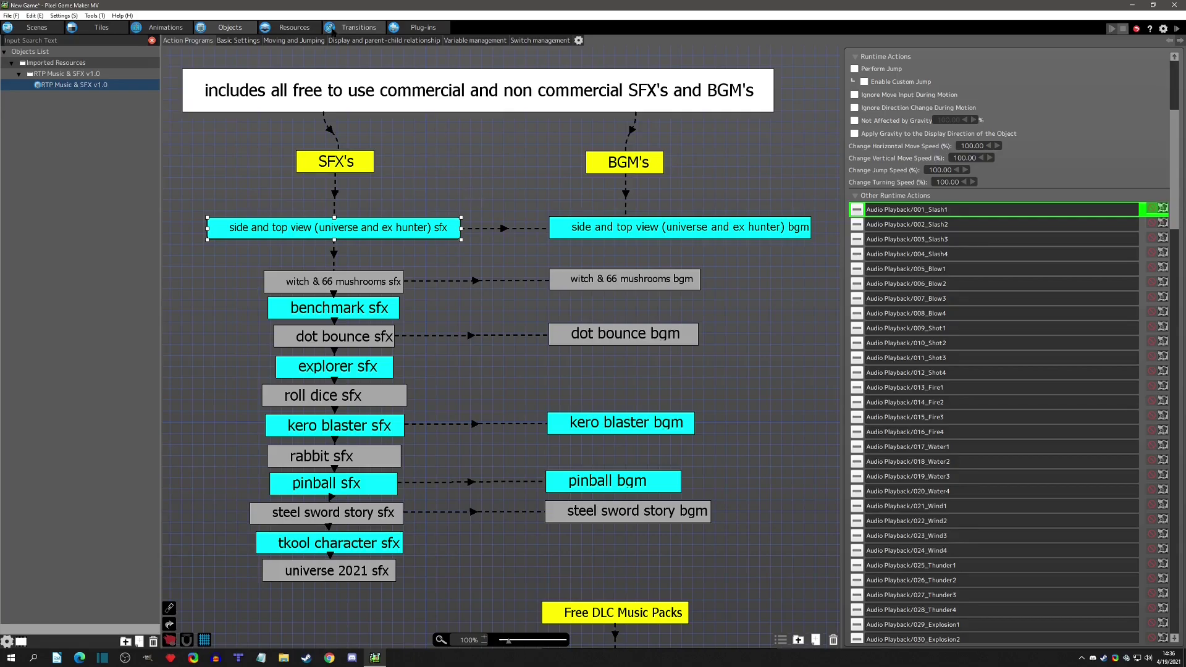
{"action": "left_click", "coordinate": [293, 27]}
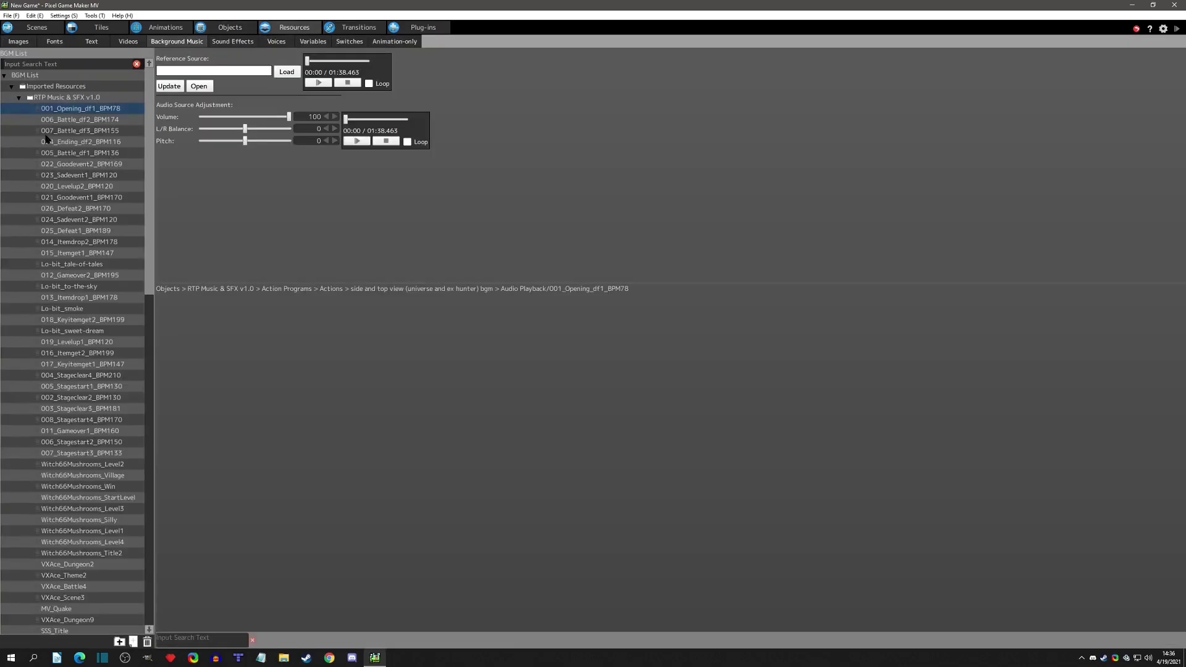
Step: In Sound Effects, move the RTP Music & SFX v1.0 folder out of Imported Resources to top level
{"action": "left_click", "coordinate": [229, 41]}
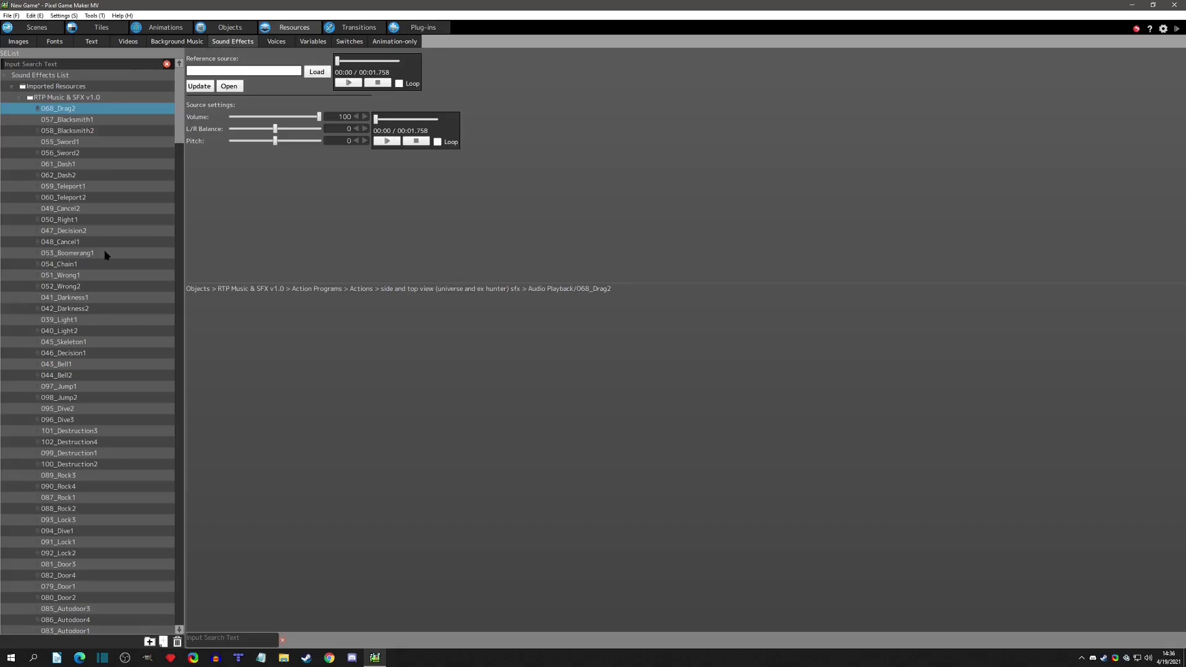
{"action": "left_click", "coordinate": [19, 97]}
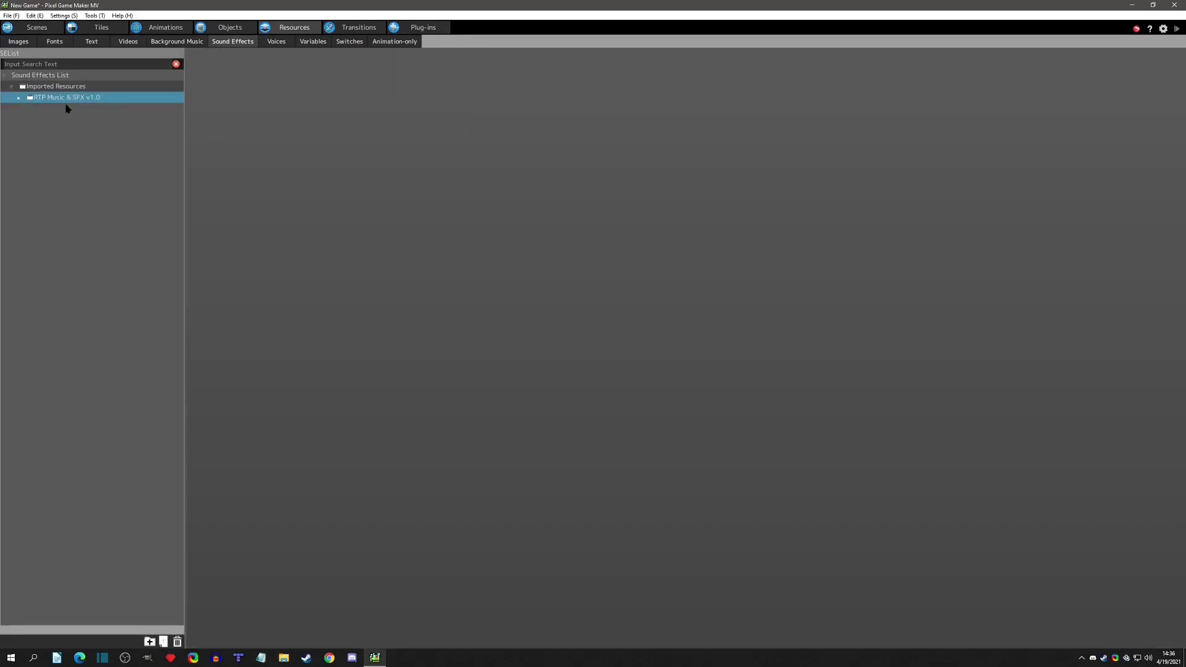
{"action": "left_click", "coordinate": [19, 99]}
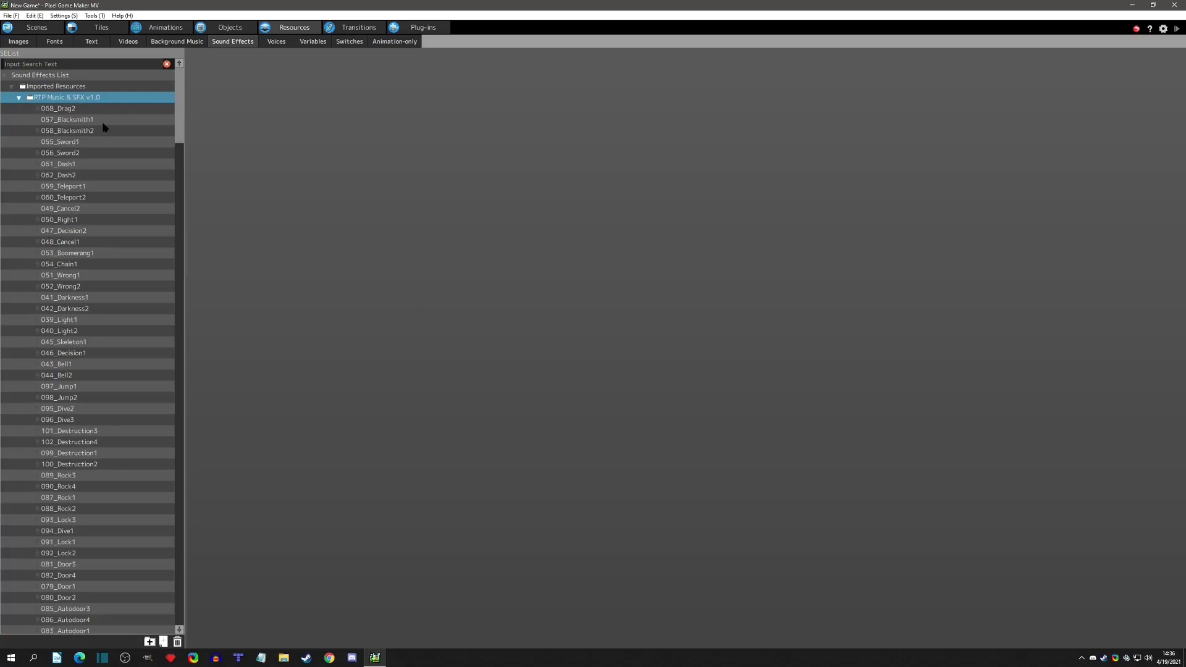
{"action": "left_click_drag", "start_coordinate": [81, 97], "coordinate": [79, 76]}
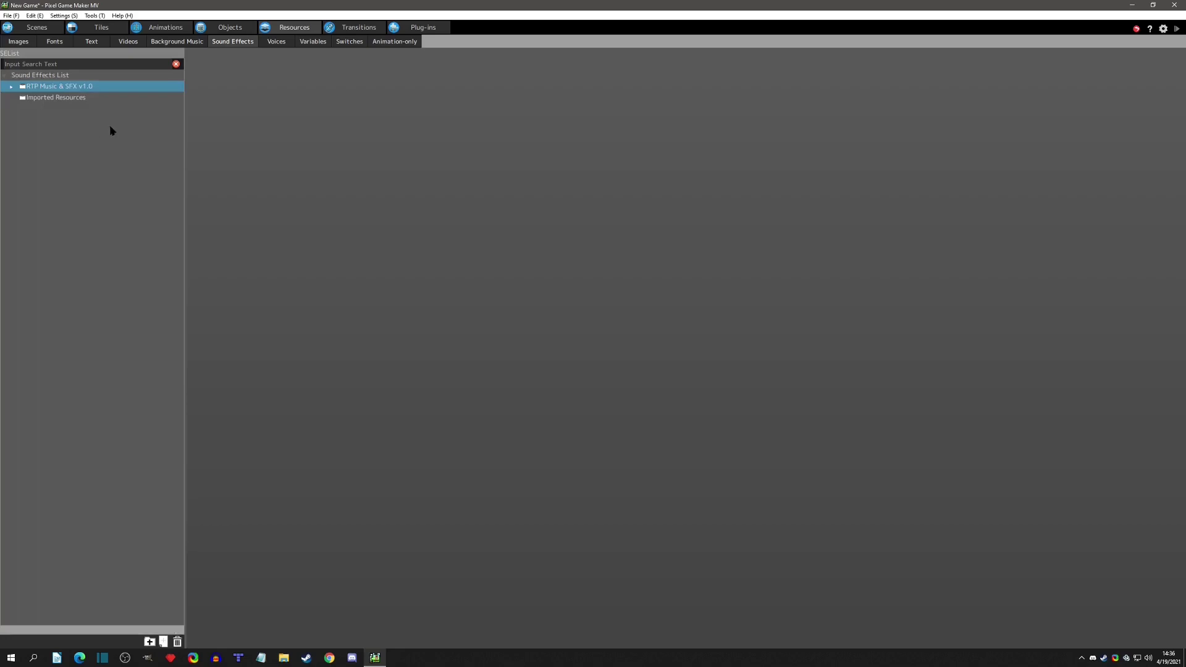
Step: Delete the Imported Resources folder and select 068_Drag2 inside RTP Music & SFX v1.0
{"action": "left_click", "coordinate": [48, 99]}
{"action": "key", "text": "Delete"}
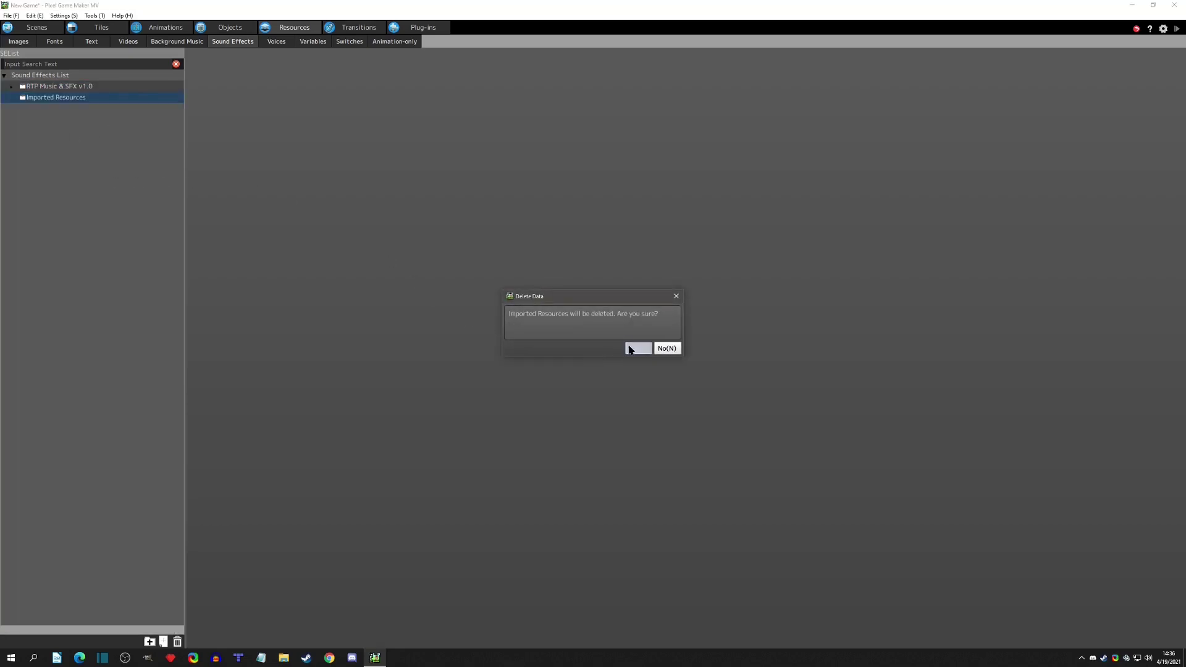
{"action": "left_click", "coordinate": [630, 349]}
{"action": "double_click", "coordinate": [12, 90]}
{"action": "left_click", "coordinate": [12, 90]}
{"action": "left_click", "coordinate": [12, 88]}
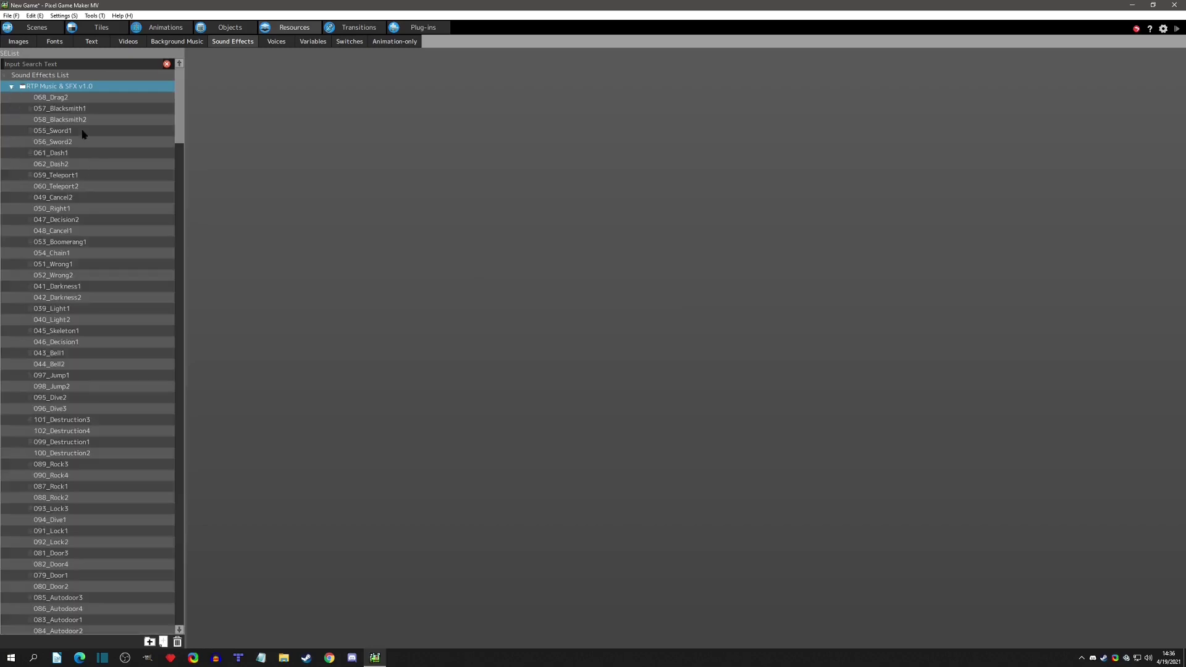
{"action": "left_click", "coordinate": [64, 99]}
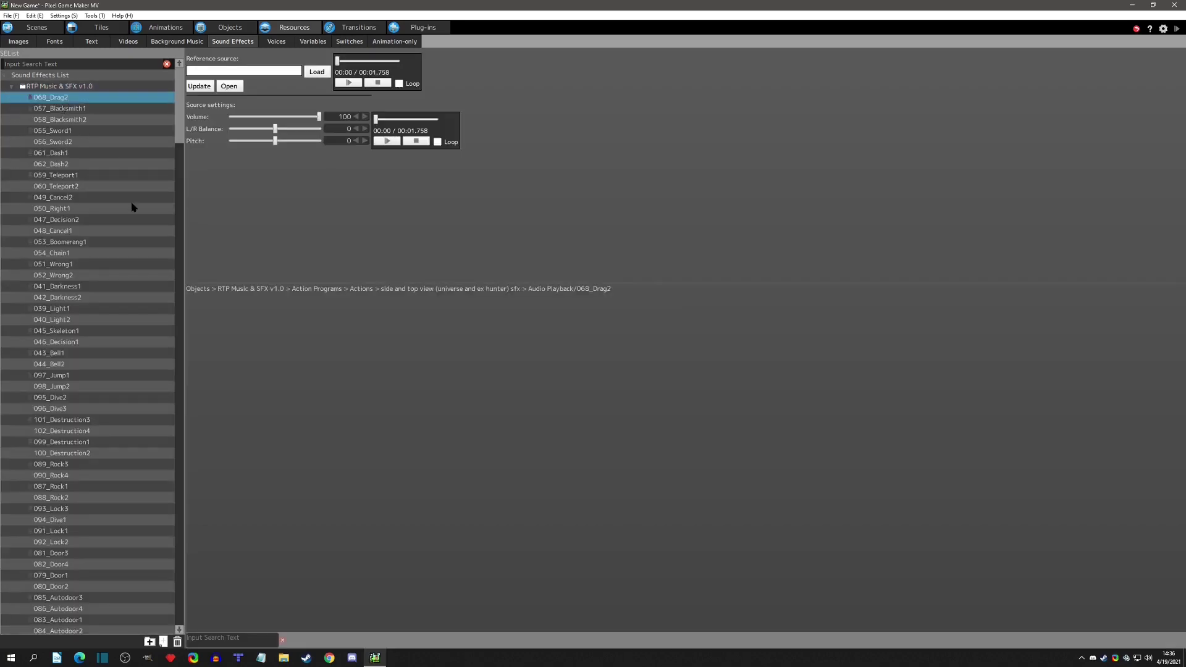
Step: Move 059_Teleport1 to the top level and rename it Teleport
{"action": "key", "text": "Down"}
{"action": "key", "text": "Down"}
{"action": "key", "text": "Down"}
{"action": "key", "text": "Down"}
{"action": "key", "text": "Down"}
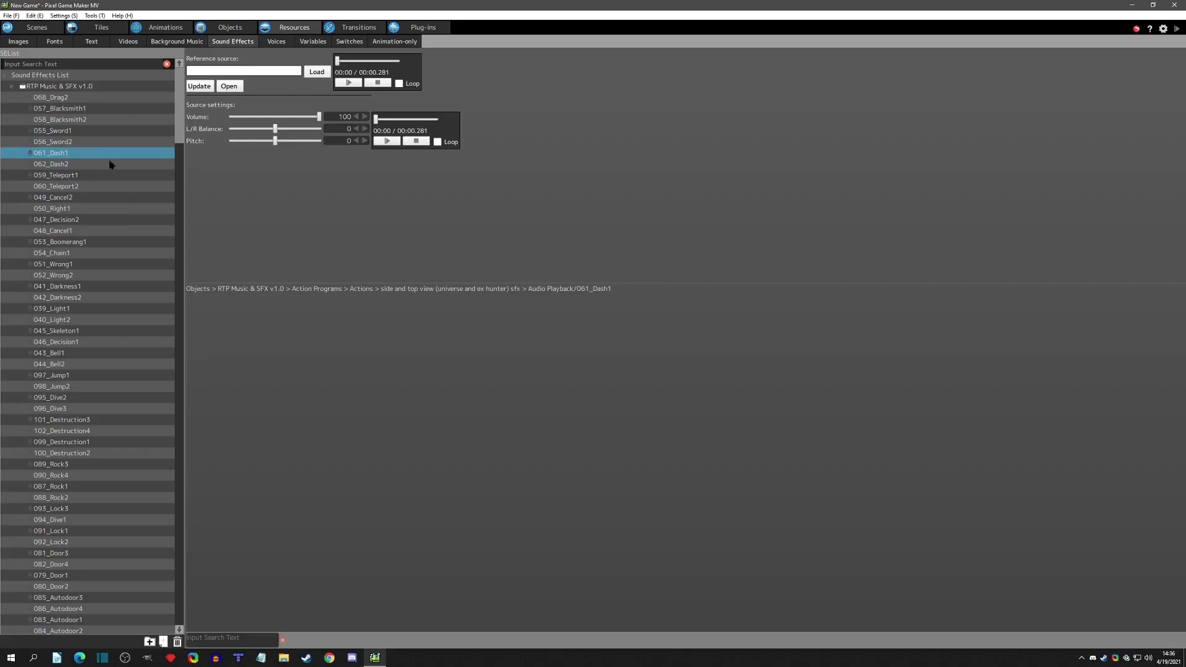
{"action": "left_click", "coordinate": [66, 178]}
{"action": "left_click_drag", "start_coordinate": [64, 179], "coordinate": [67, 77]}
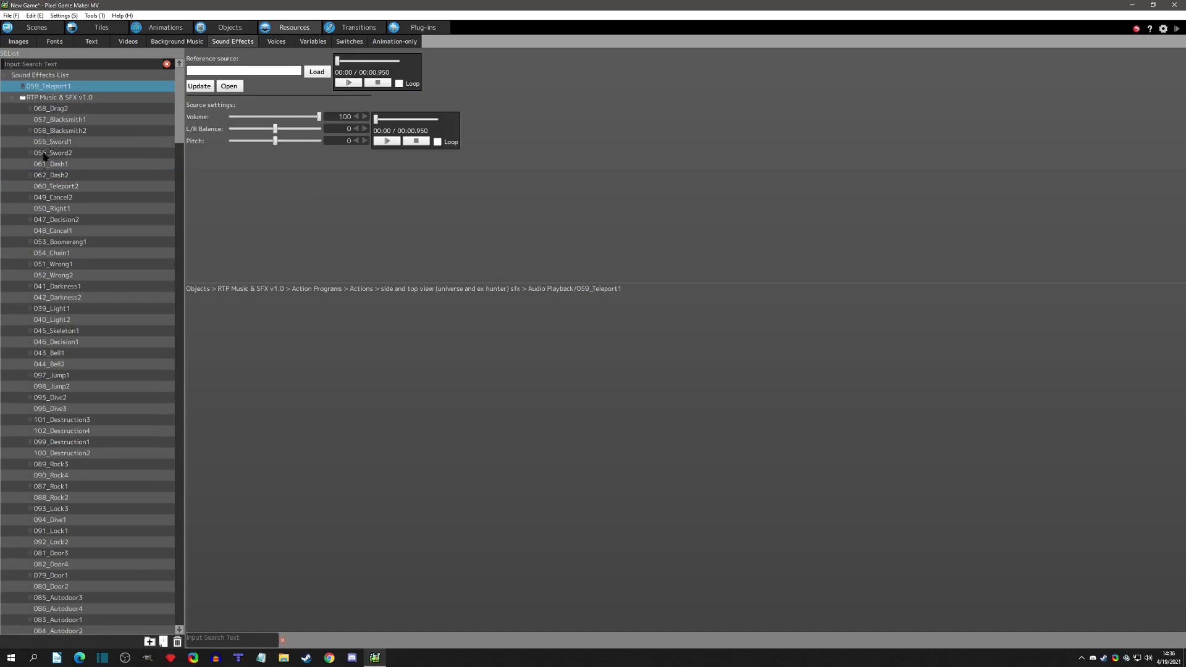
{"action": "double_click", "coordinate": [150, 91]}
{"action": "type", "text": "Teleport"}
{"action": "key", "text": "Return"}
Step: Cancel a deletion of the RTP Music & SFX v1.0 folder and leave the sound effects list
{"action": "left_click", "coordinate": [13, 98]}
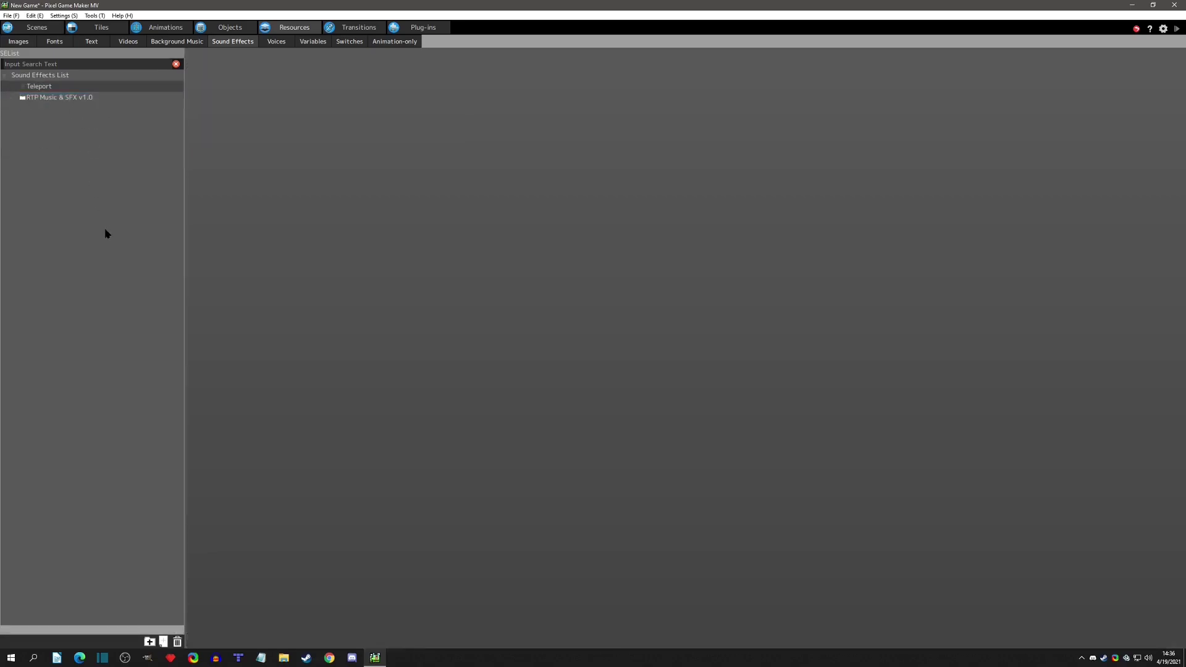
{"action": "left_click", "coordinate": [49, 87]}
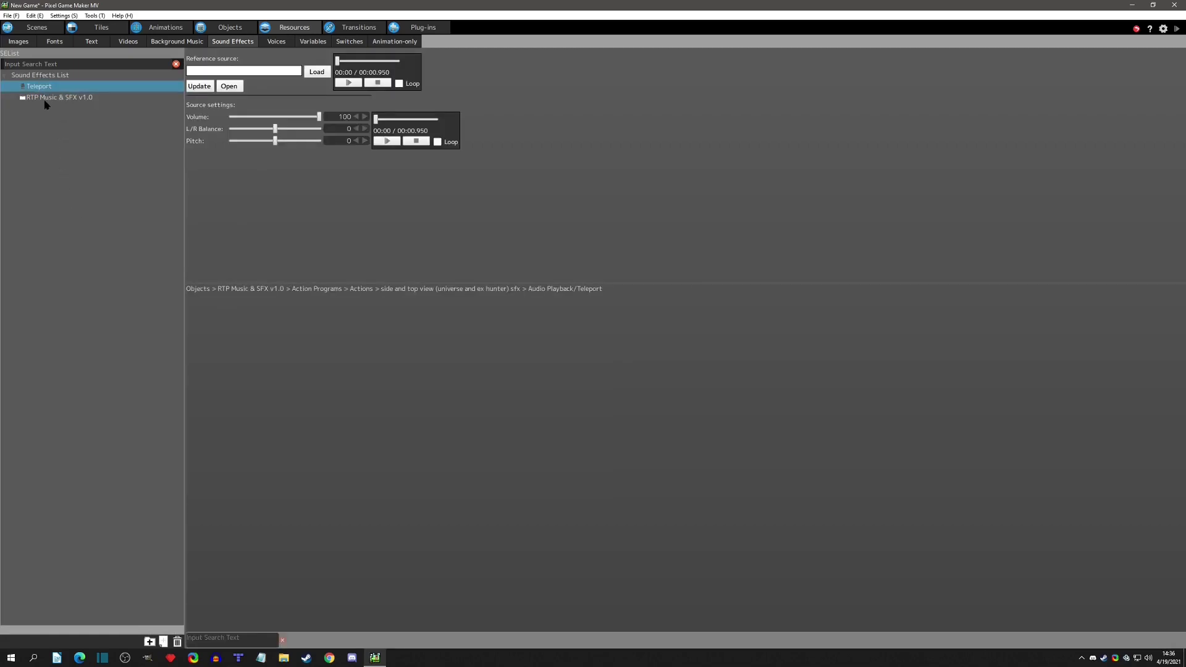
{"action": "left_click", "coordinate": [56, 99]}
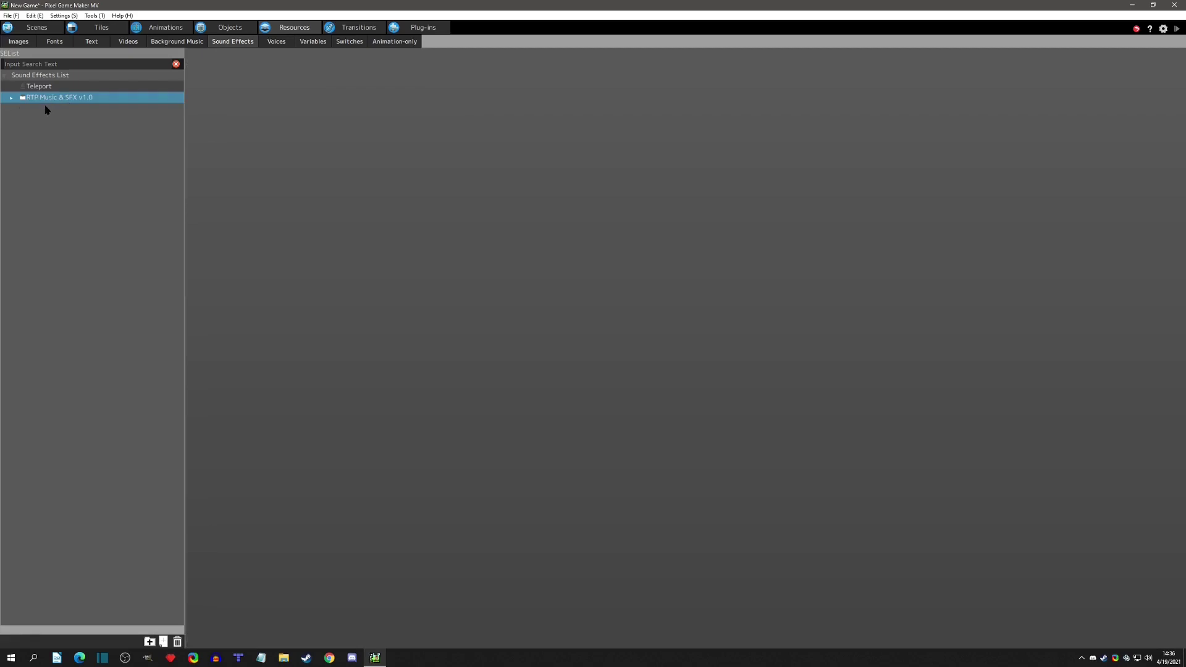
{"action": "key", "text": "Delete"}
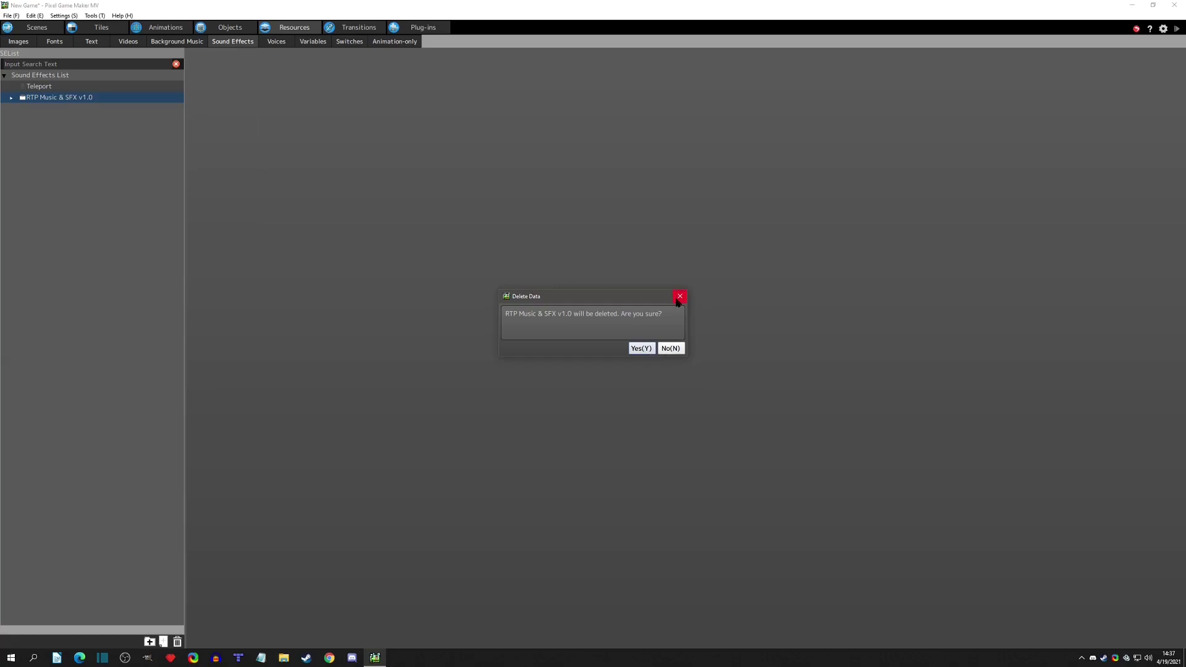
{"action": "left_click", "coordinate": [670, 348]}
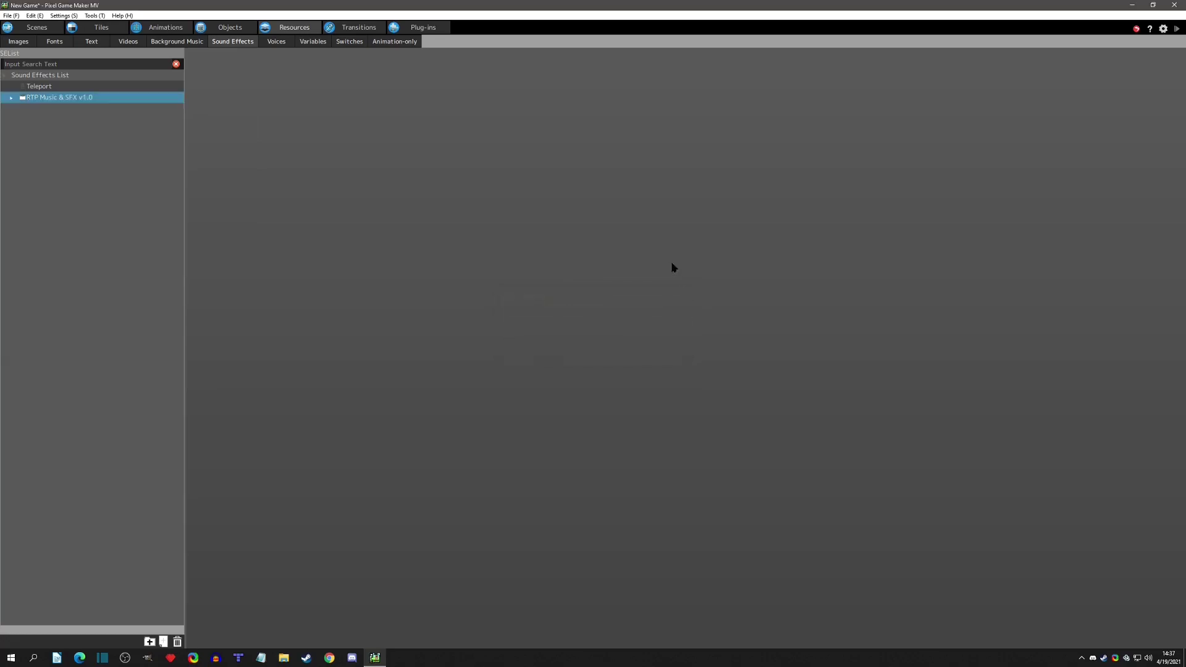
{"action": "left_click", "coordinate": [9, 97]}
{"action": "left_click", "coordinate": [199, 44]}
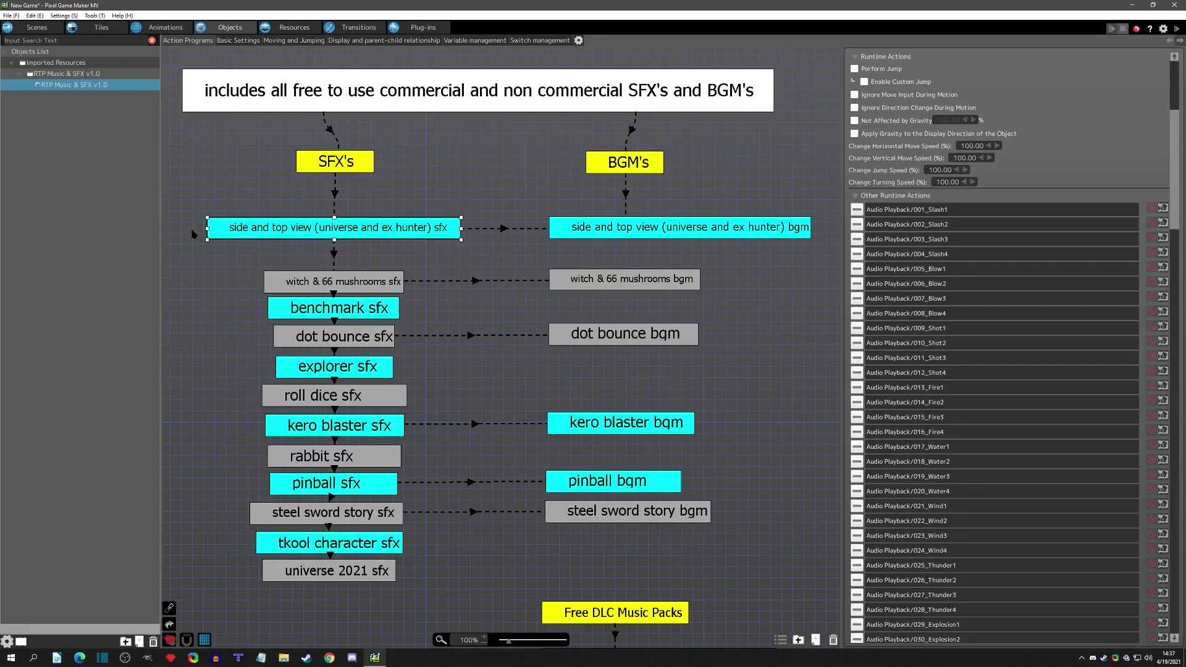
Step: Add a new object named sss sfx
{"action": "right_click", "coordinate": [61, 132]}
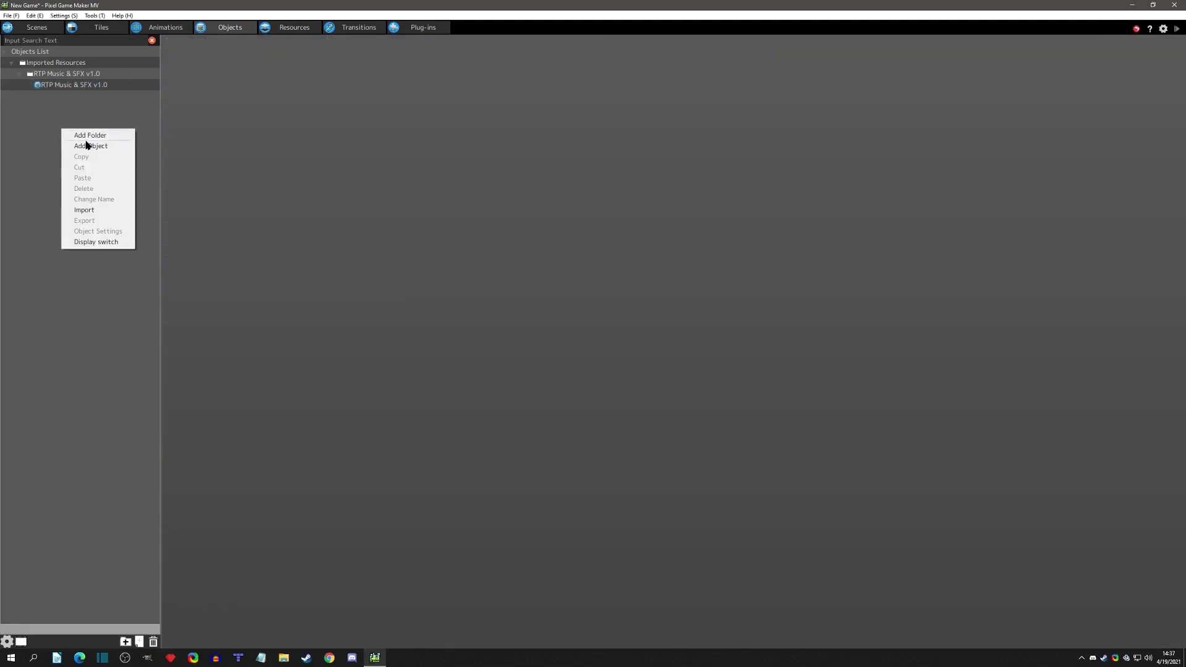
{"action": "left_click", "coordinate": [87, 144]}
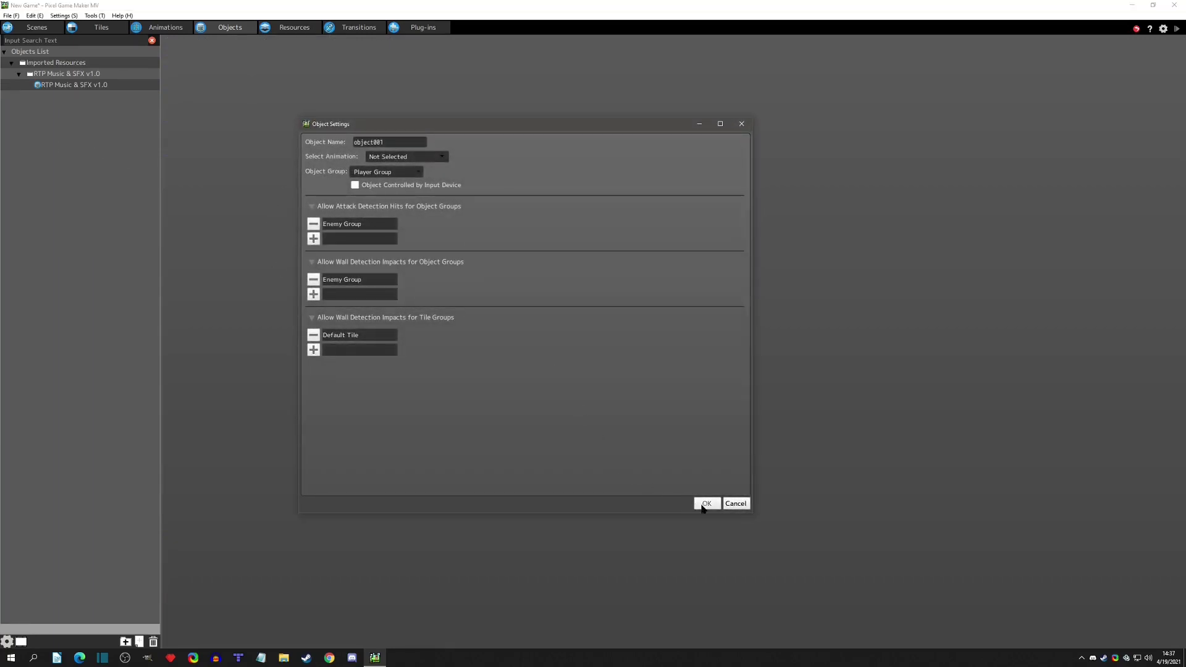
{"action": "key", "text": "Tab"}
{"action": "type", "text": "sss sfx"}
{"action": "left_click", "coordinate": [707, 503]}
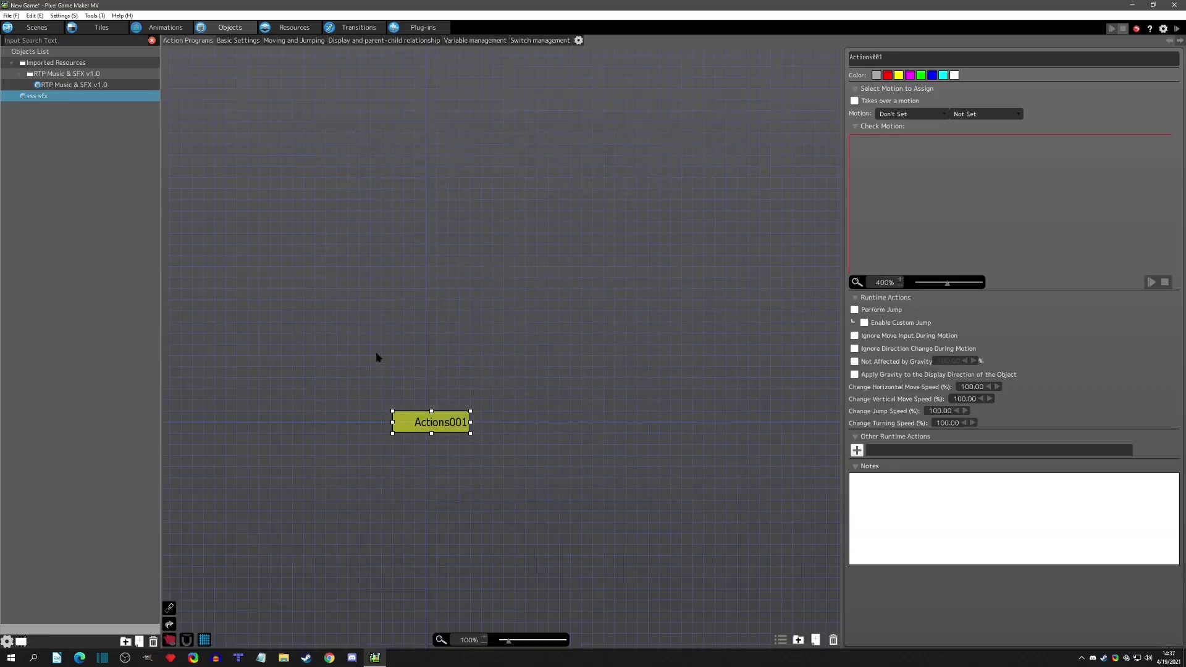
Step: Place the steel sword story sfx node from RTP Music & SFX v1.0 in sss sfx's chart
{"action": "left_click", "coordinate": [80, 84]}
{"action": "left_click", "coordinate": [333, 227]}
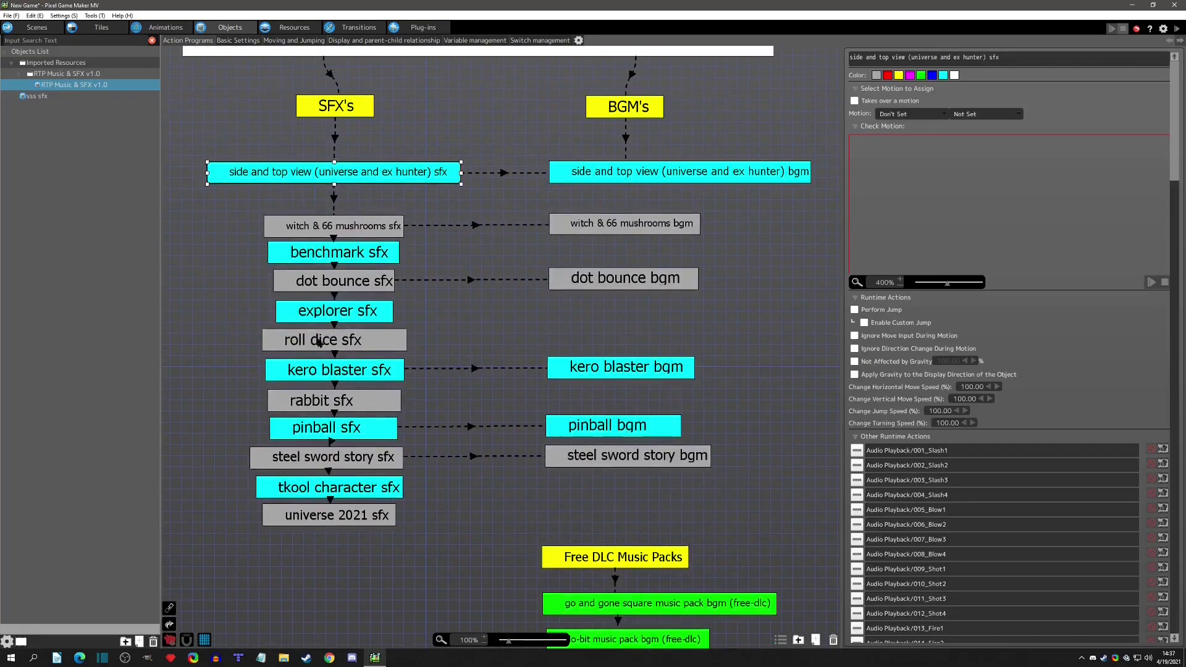
{"action": "left_click", "coordinate": [325, 520]}
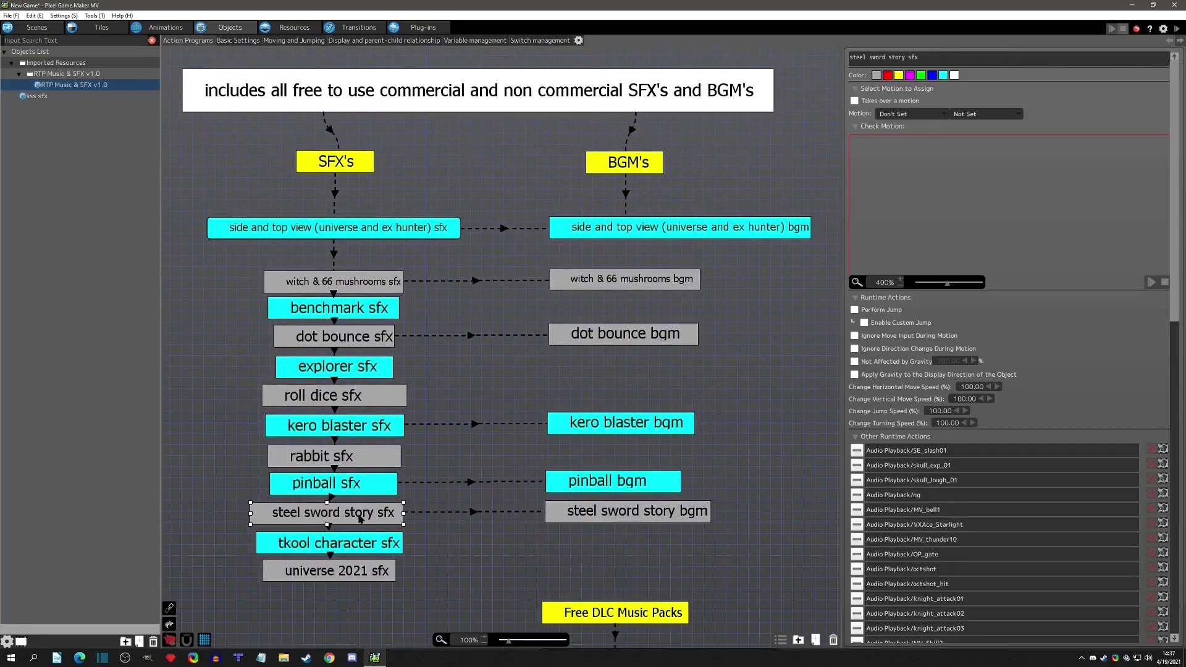
{"action": "left_click", "coordinate": [46, 97]}
{"action": "left_click", "coordinate": [439, 409]}
{"action": "left_click", "coordinate": [439, 432]}
{"action": "left_click_drag", "start_coordinate": [492, 450], "coordinate": [405, 425]}
Step: Delete the sss sfx object, leaving only RTP Music & SFX v1.0
{"action": "right_click", "coordinate": [81, 94]}
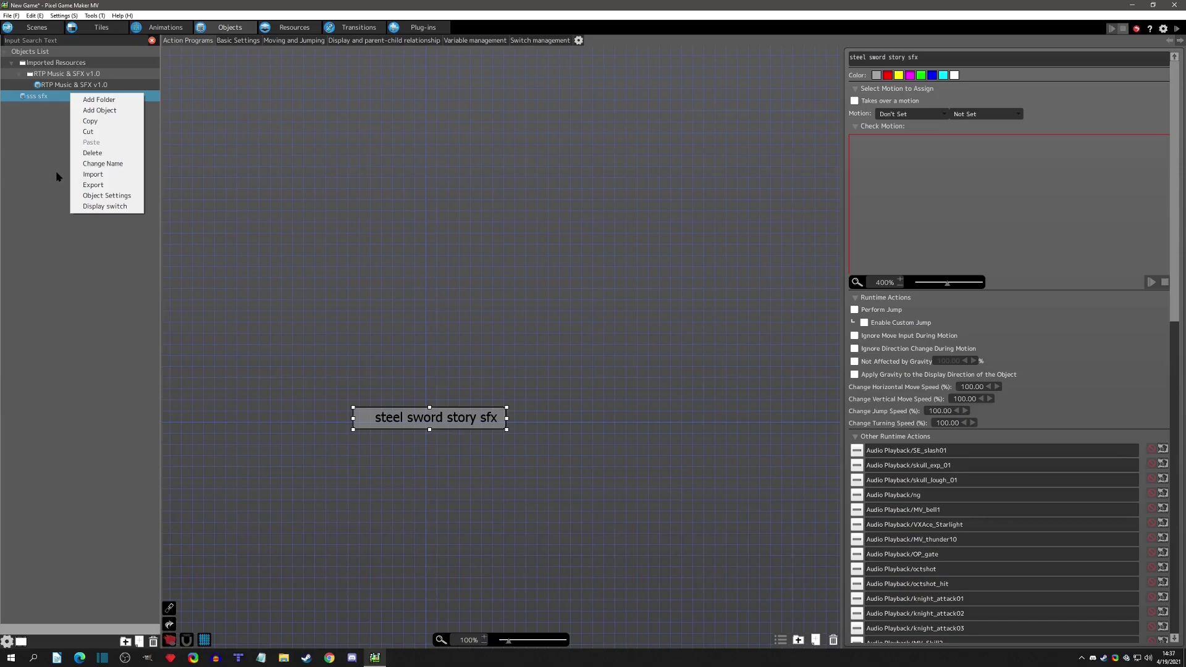
{"action": "left_click", "coordinate": [465, 346]}
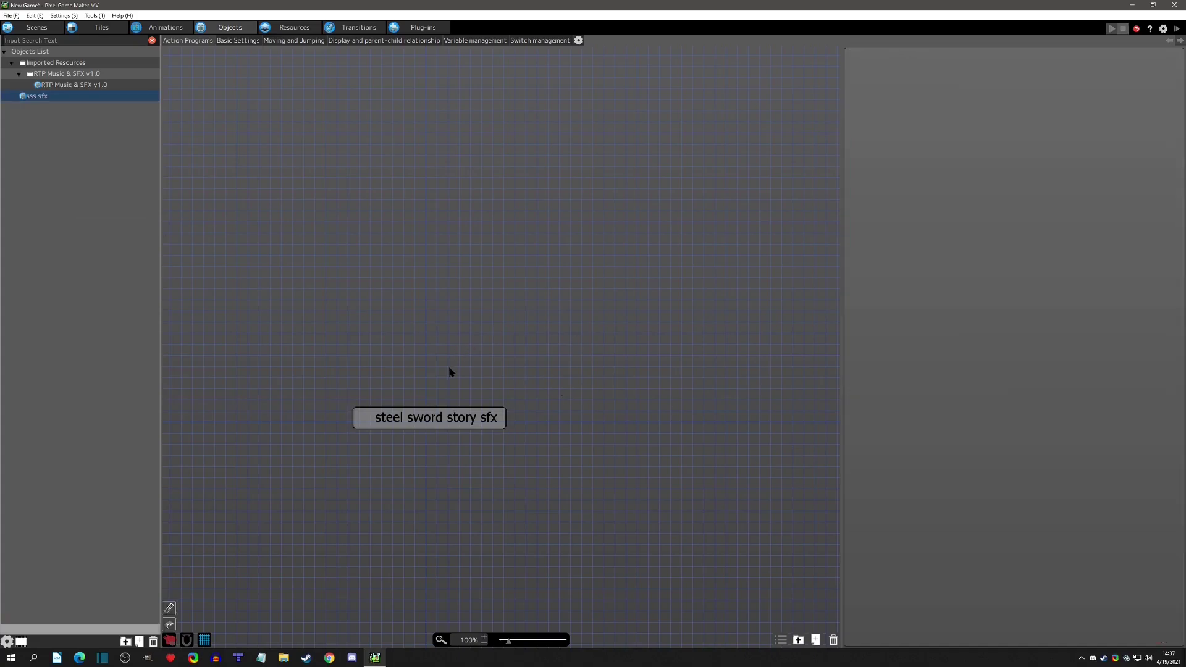
{"action": "left_click", "coordinate": [37, 88]}
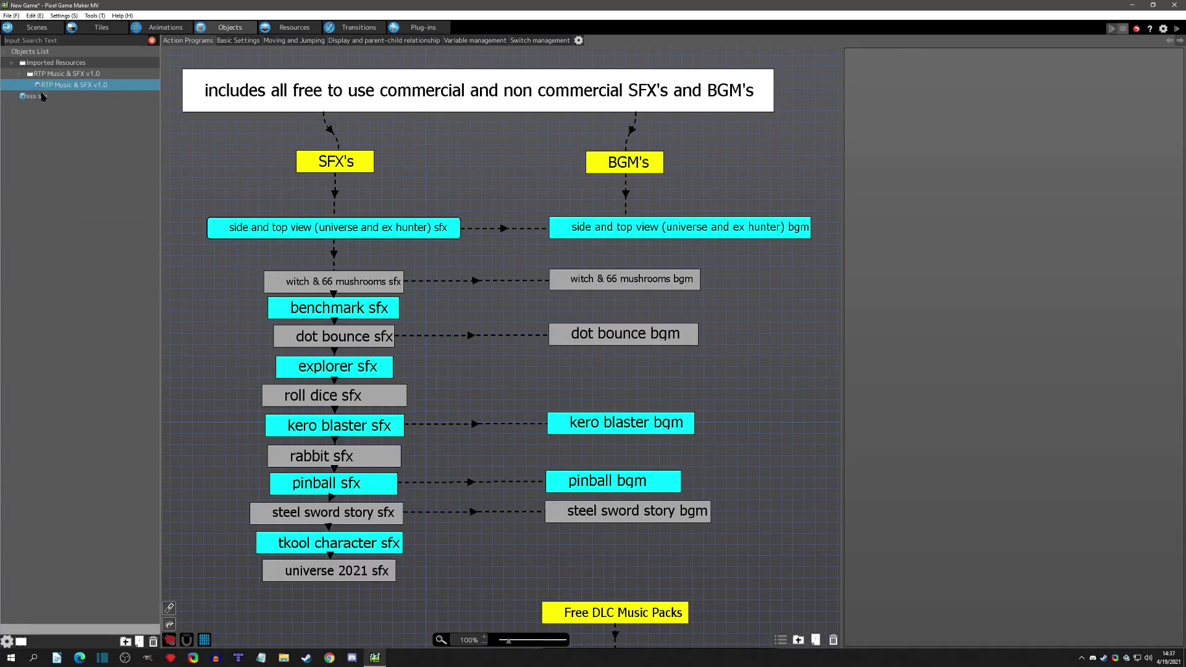
{"action": "left_click", "coordinate": [39, 97]}
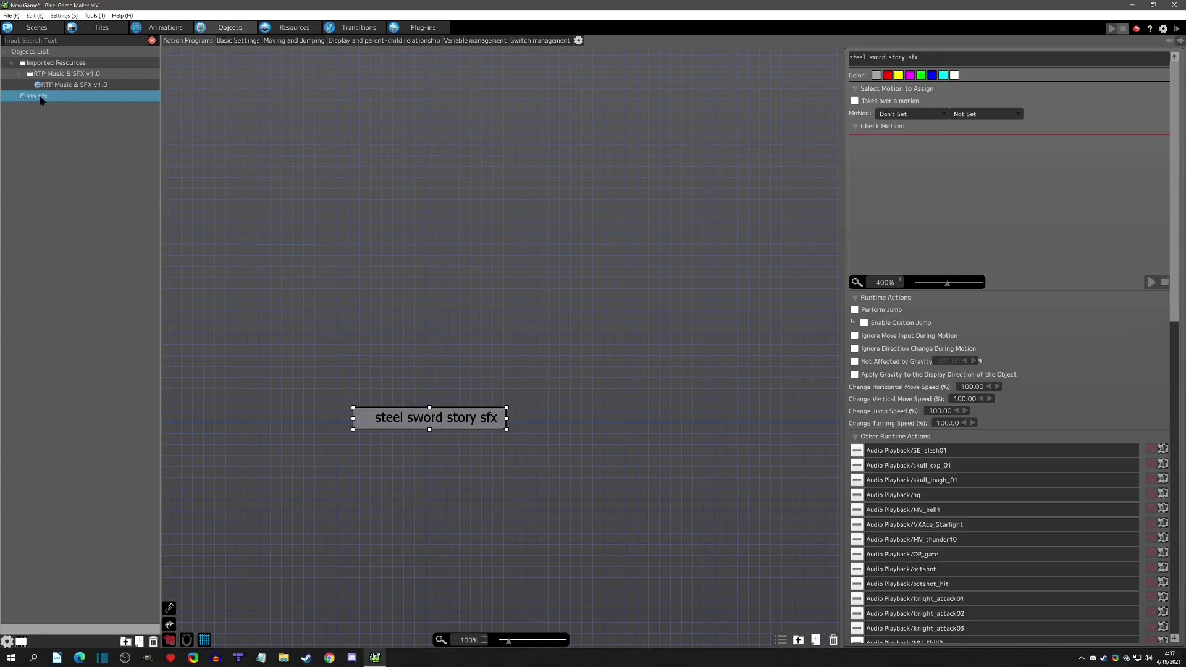
{"action": "key", "text": "Delete"}
{"action": "left_click", "coordinate": [617, 349]}
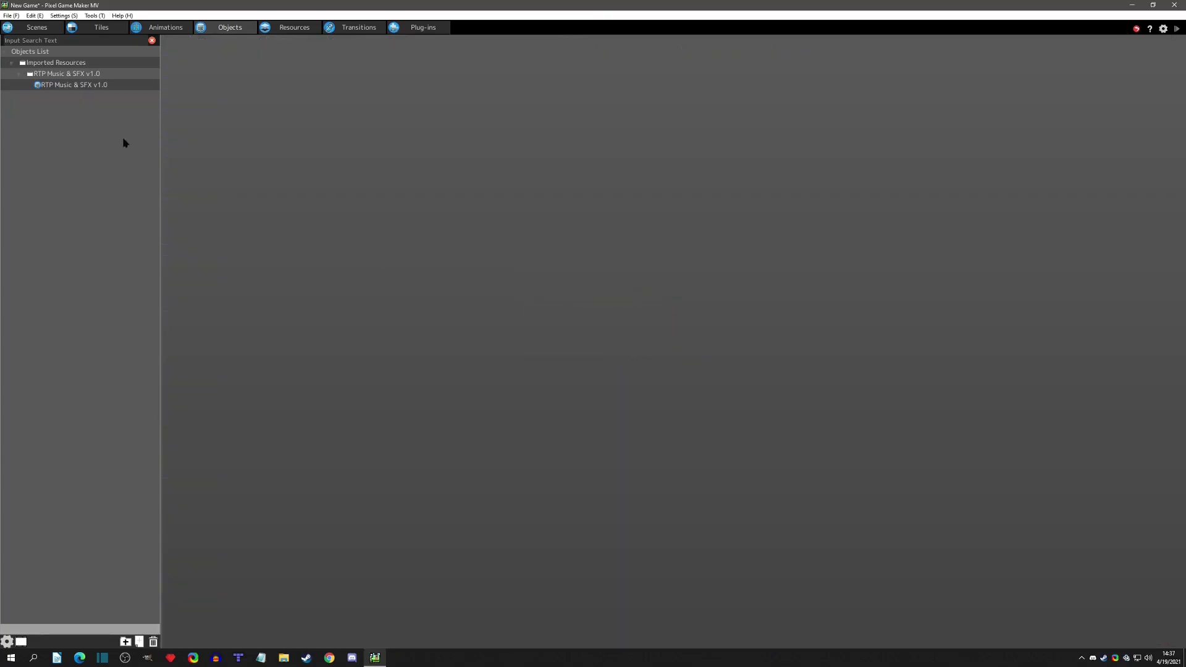